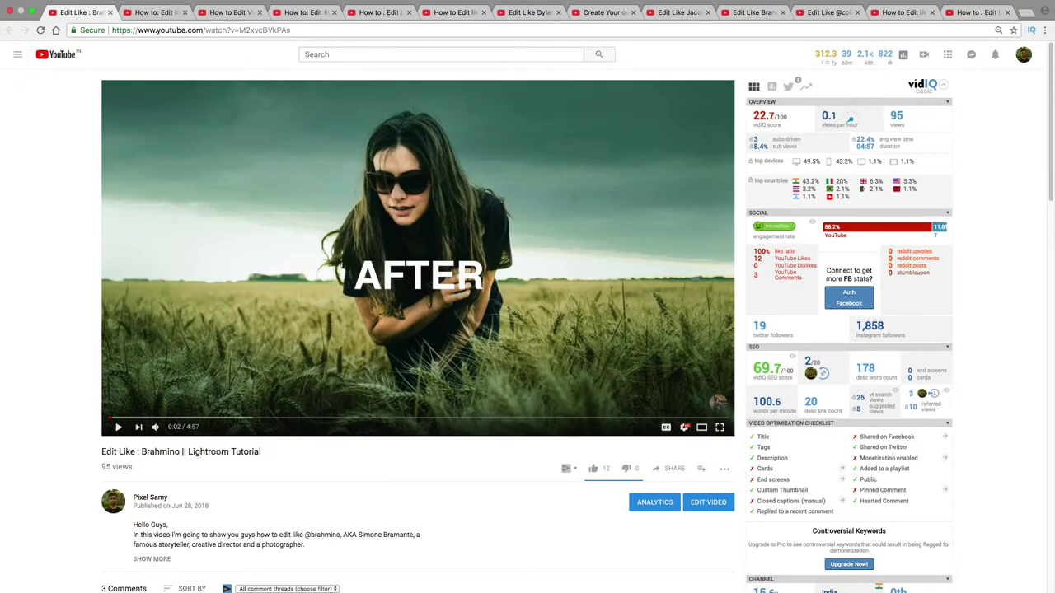
# - Close four YouTube tutorial tabs with Ctrl+W
pyautogui.hotkey('ctrl', 'w')
pyautogui.hotkey('ctrl', 'w')
pyautogui.hotkey('ctrl', 'w')
pyautogui.hotkey('ctrl', 'w')
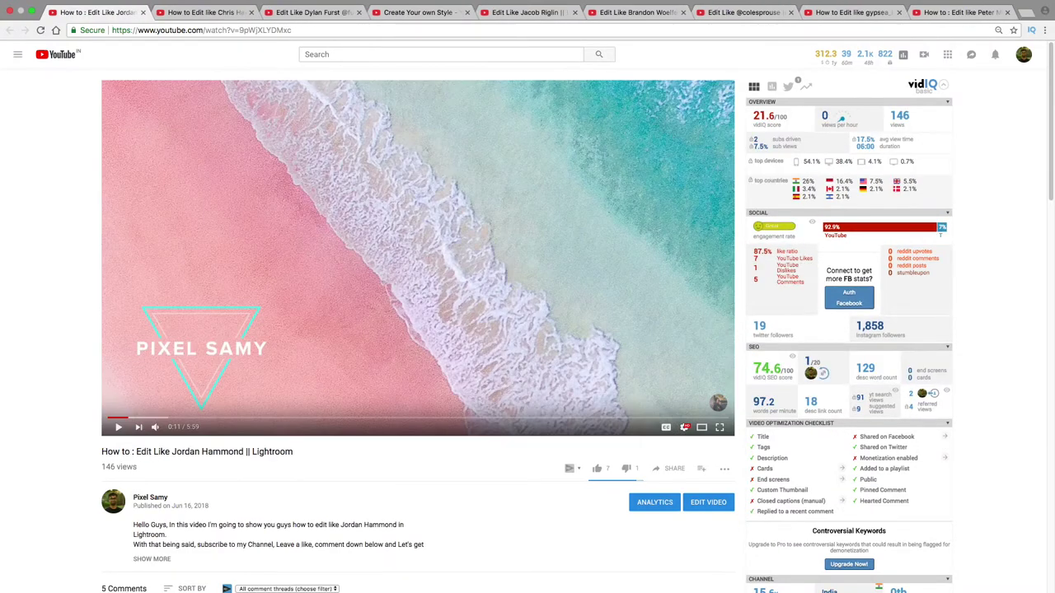
pyautogui.hotkey('ctrl', 'w')
pyautogui.hotkey('ctrl', 'w')
pyautogui.hotkey('ctrl', 'w')
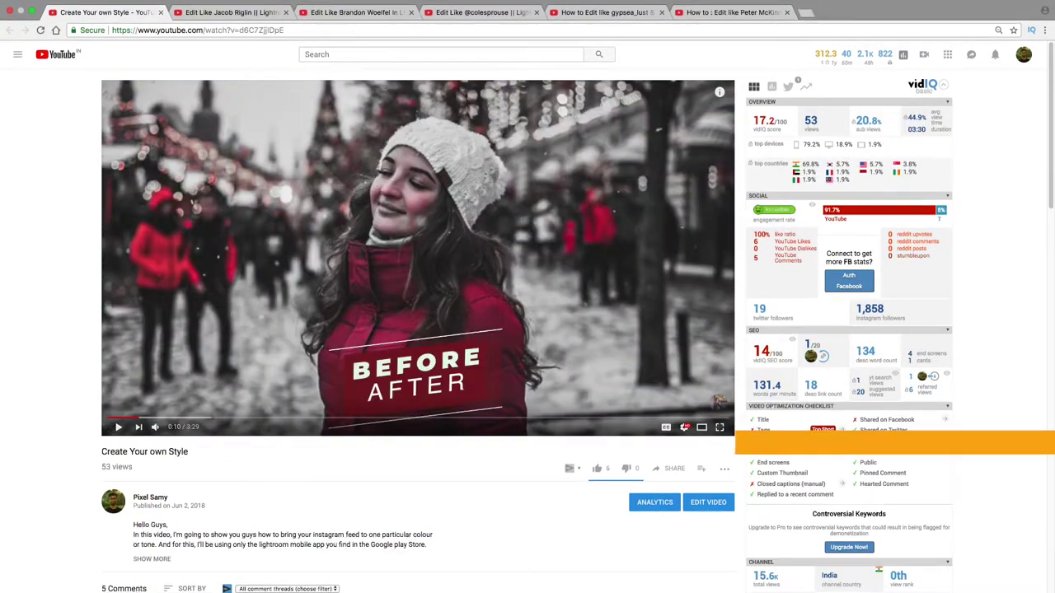
pyautogui.hotkey('ctrl', 'w')
pyautogui.hotkey('ctrl', 'w')
pyautogui.hotkey('ctrl', 'w')
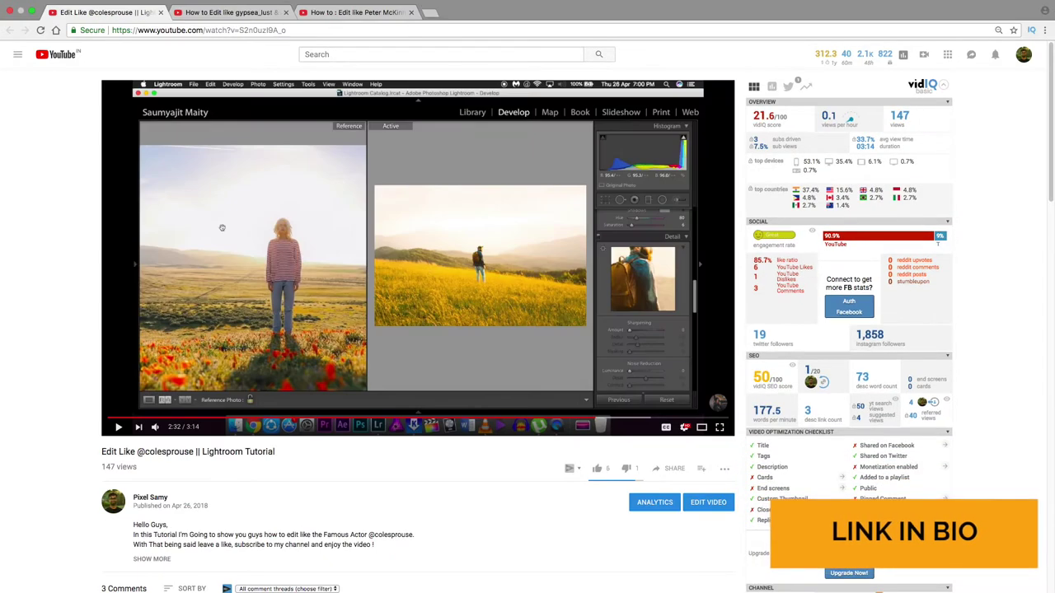
pyautogui.hotkey('ctrl', 'w')
pyautogui.hotkey('ctrl', 'w')
pyautogui.hotkey('ctrl', 'w')
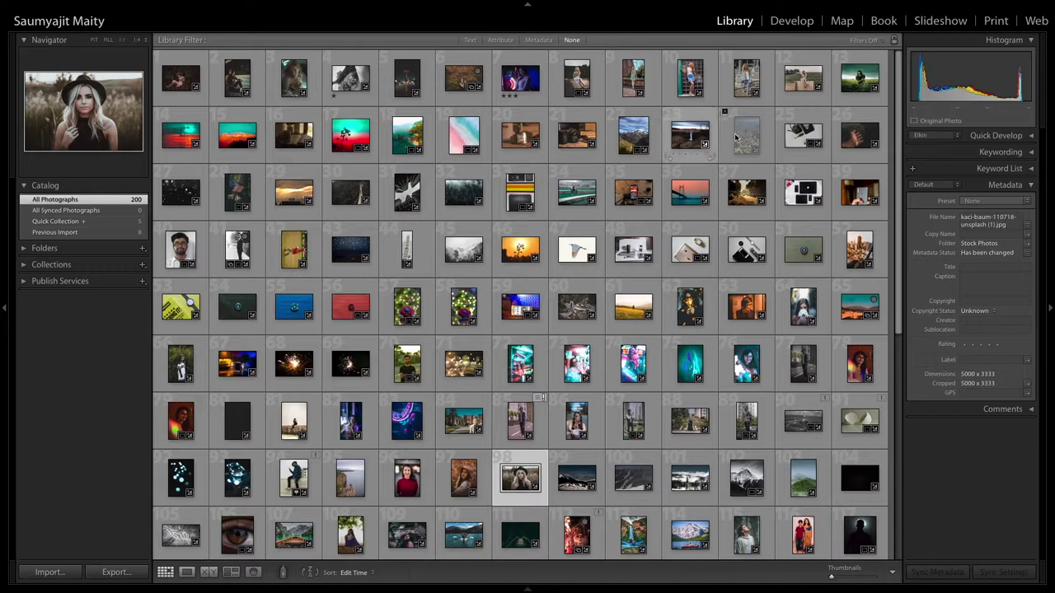
# - Preview the wheat-field portrait and compare its edit against the Before version
pyautogui.doubleClick(859, 78)
pyautogui.doubleClick(501, 280)
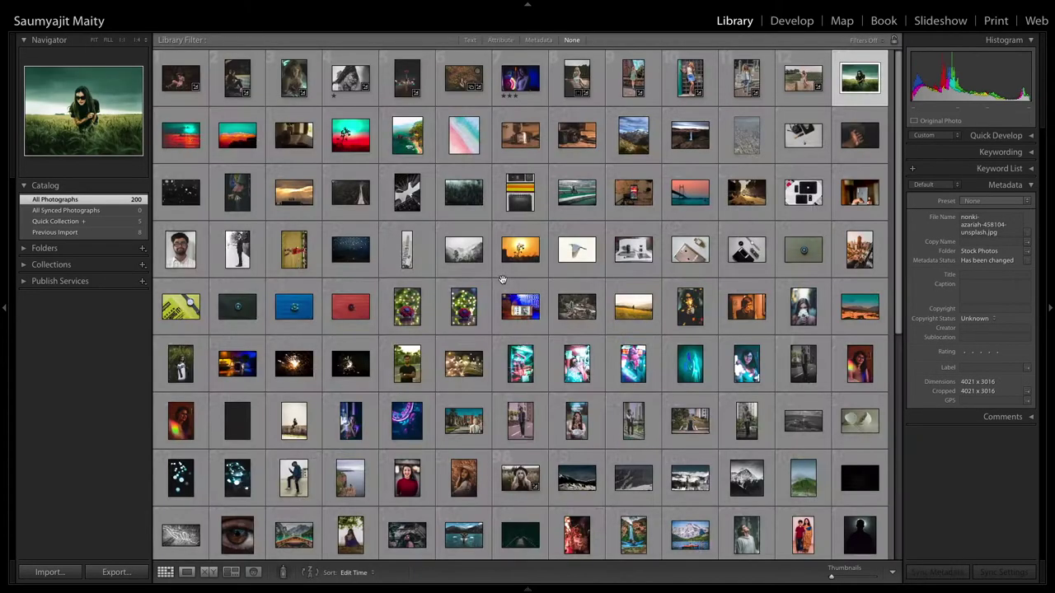
pyautogui.click(791, 20)
pyautogui.press('\\')
pyautogui.press('\\')
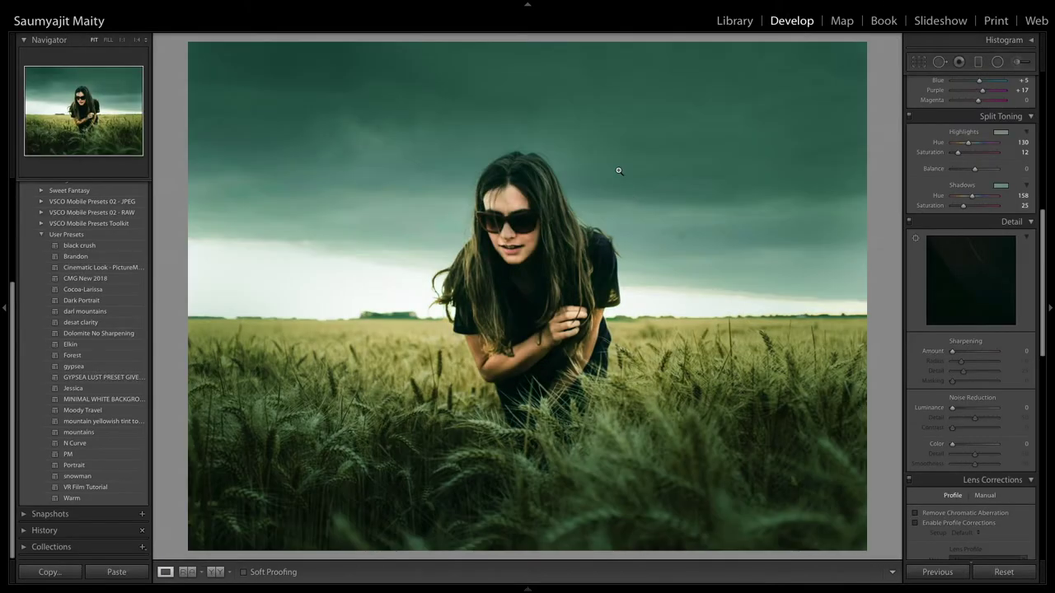
pyautogui.click(734, 21)
# - Open the hay-bale portrait in Develop and zoom in to check the face
pyautogui.scroll(-3, 540, 229)
pyautogui.click(577, 78)
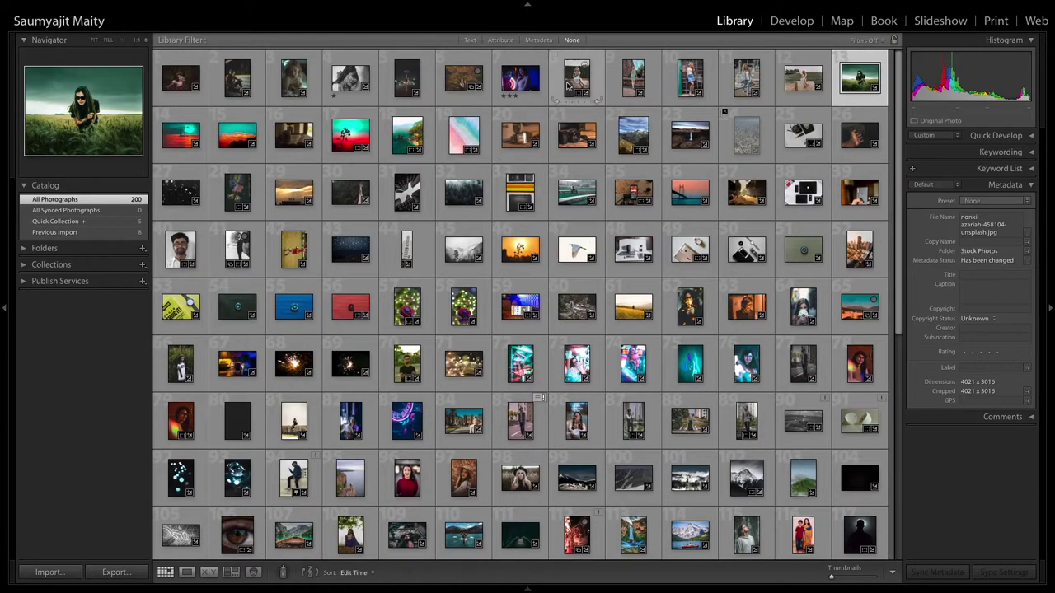
pyautogui.press('d')
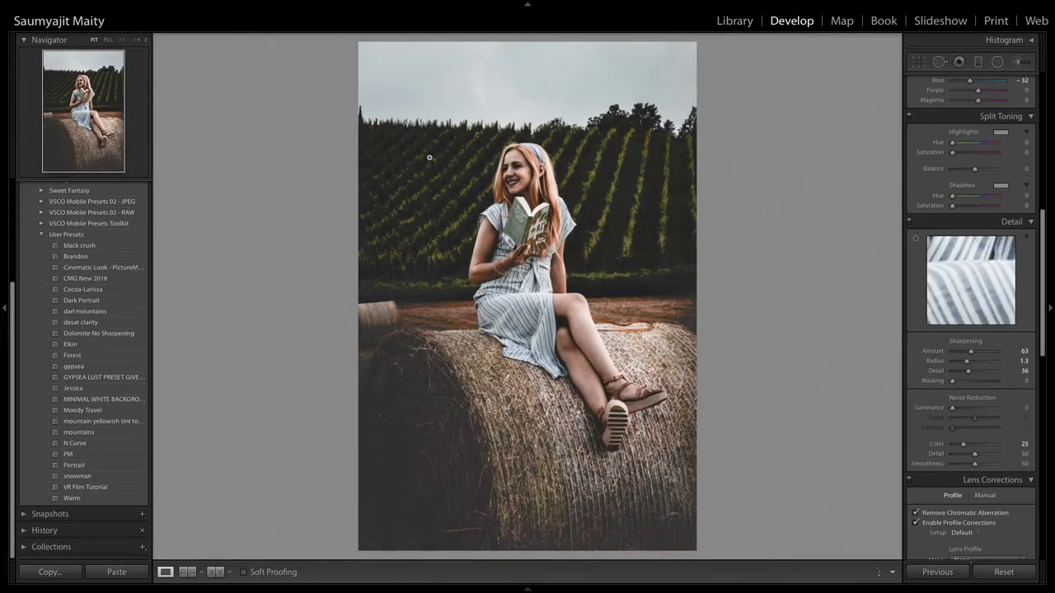
pyautogui.click(494, 161)
pyautogui.click(495, 160)
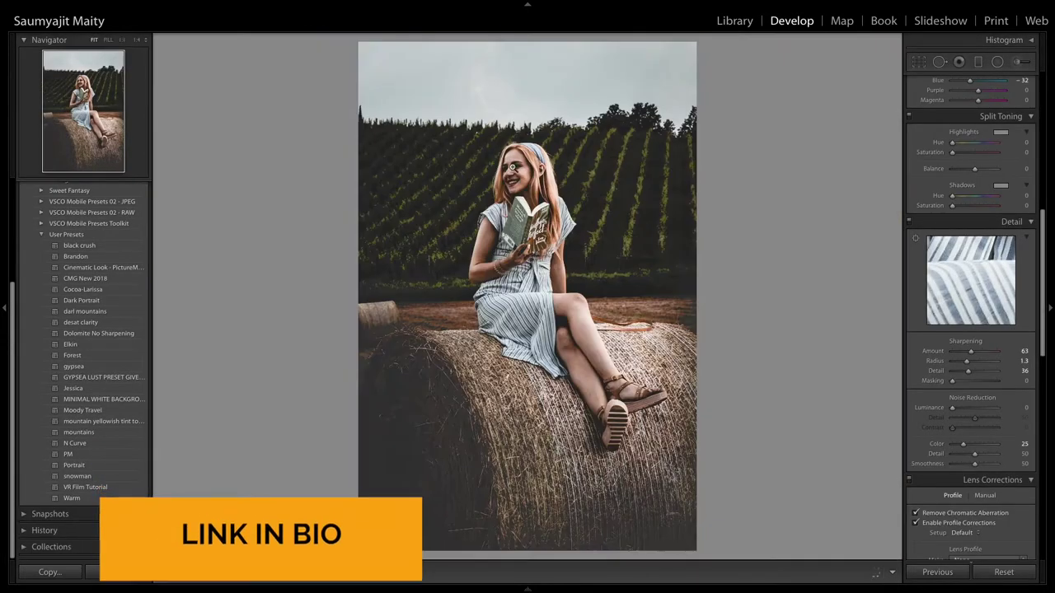
# - Start a new develop preset excluding lens corrections, noise reduction, filters, transform and effects
pyautogui.moveTo(245, 5)
pyautogui.click(138, 6)
pyautogui.click(153, 30)
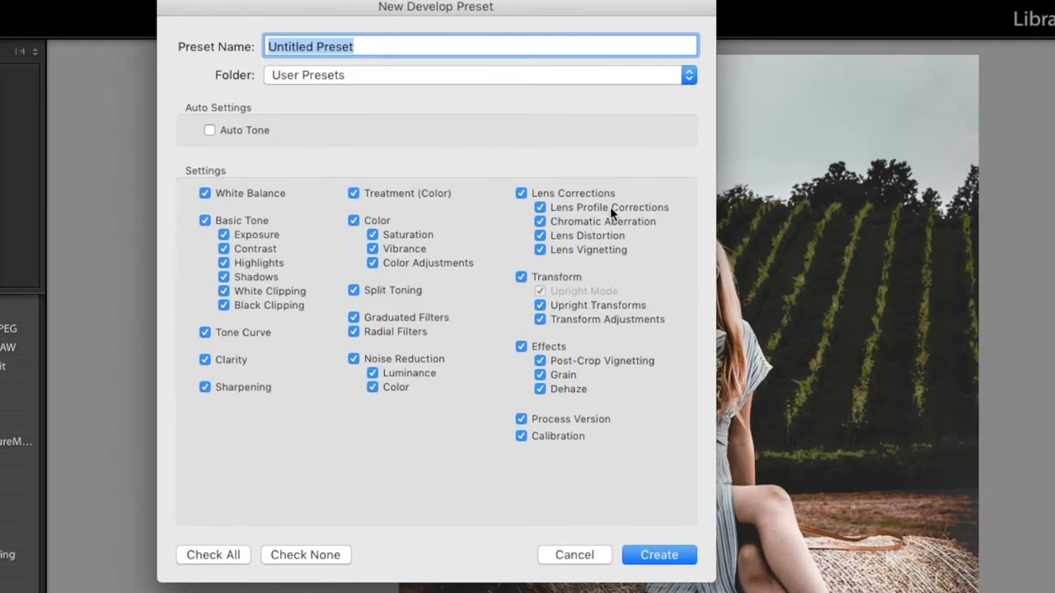
pyautogui.click(519, 193)
pyautogui.click(354, 359)
pyautogui.click(354, 331)
pyautogui.click(354, 317)
pyautogui.click(522, 277)
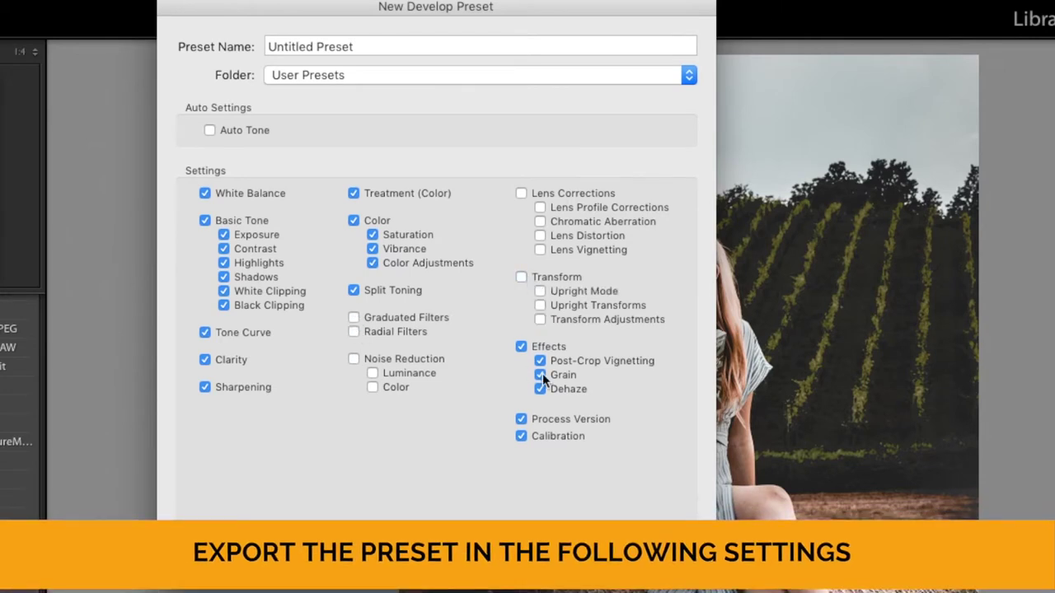
pyautogui.click(522, 346)
pyautogui.click(523, 419)
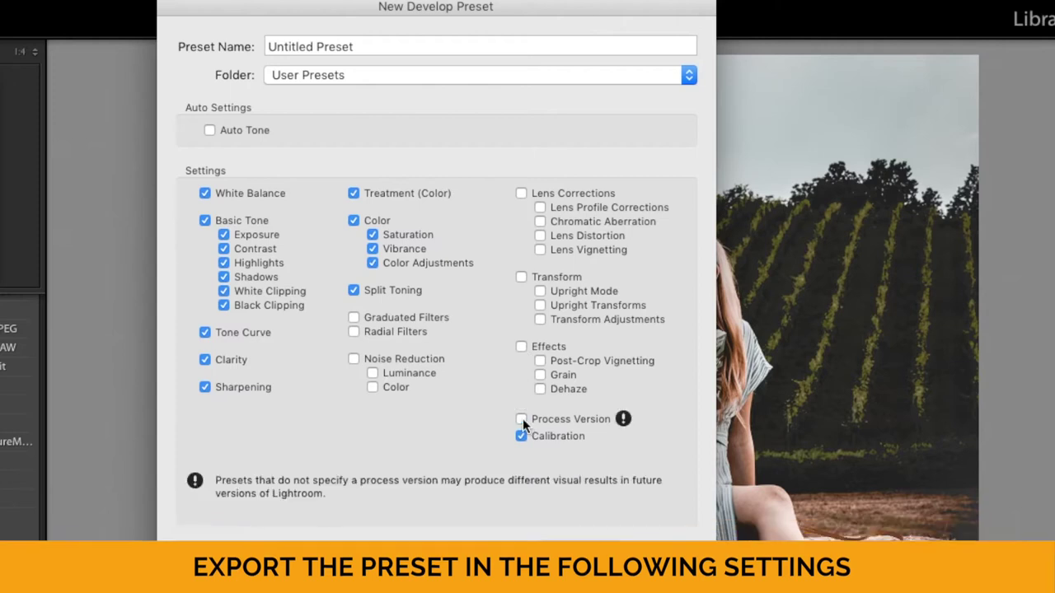
pyautogui.click(522, 418)
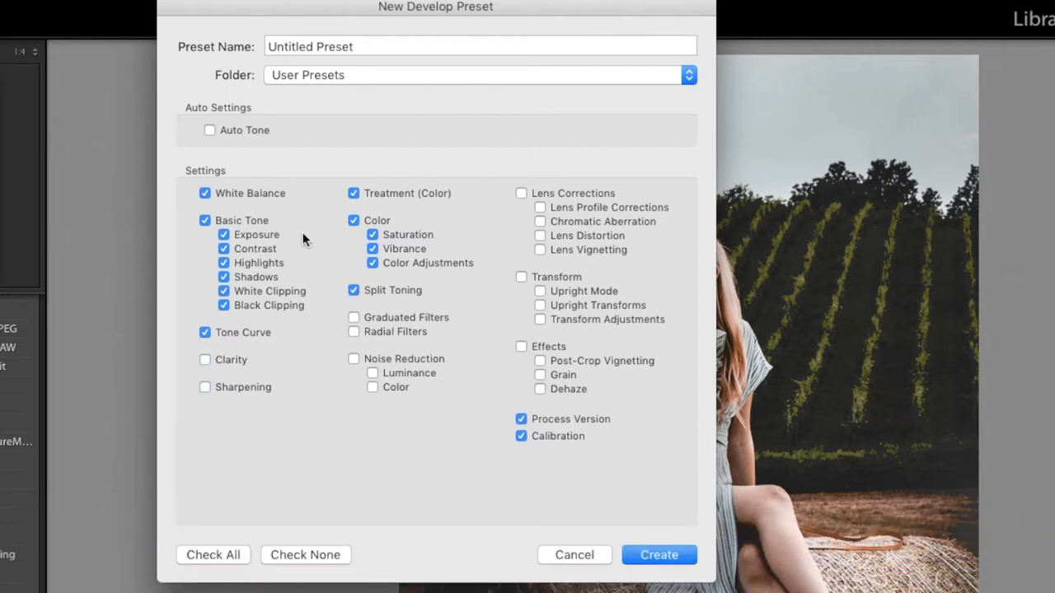
# - Name the preset EXPORT TO LUTS and create it
pyautogui.press('Tab')
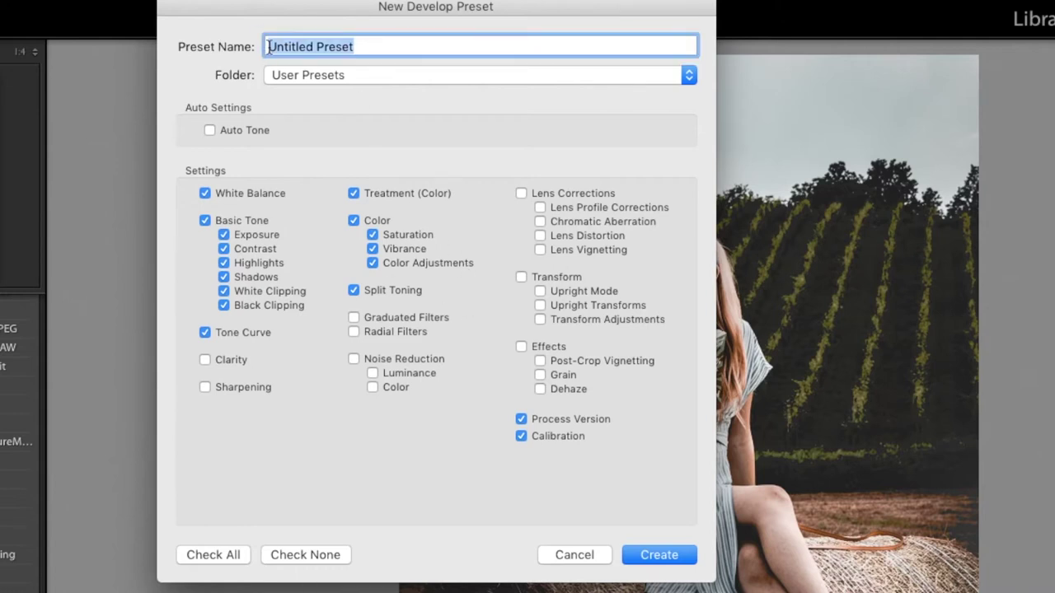
pyautogui.write('EXPORT TO LUTS')
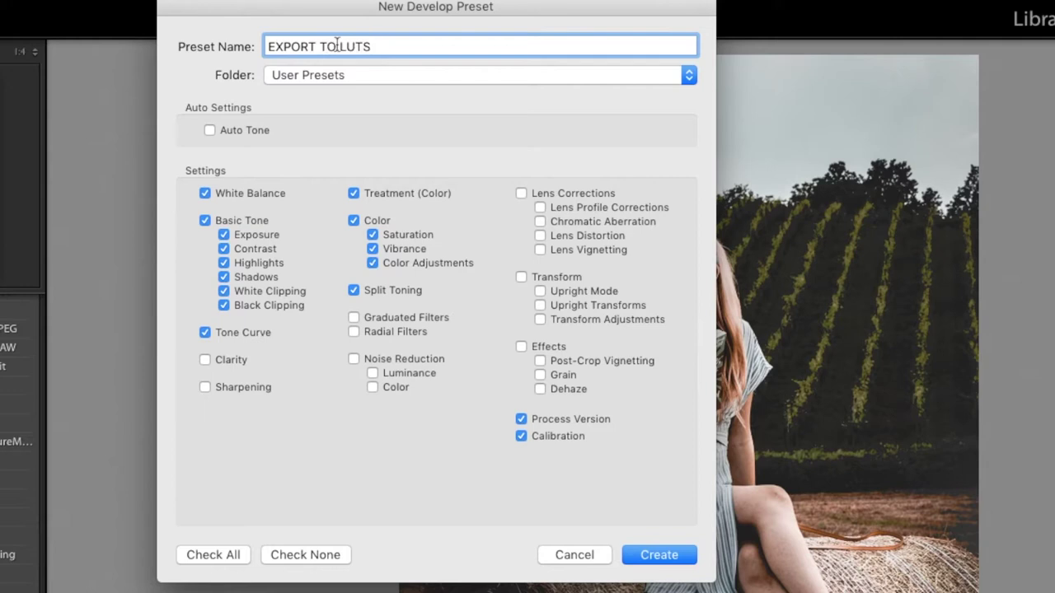
pyautogui.click(647, 544)
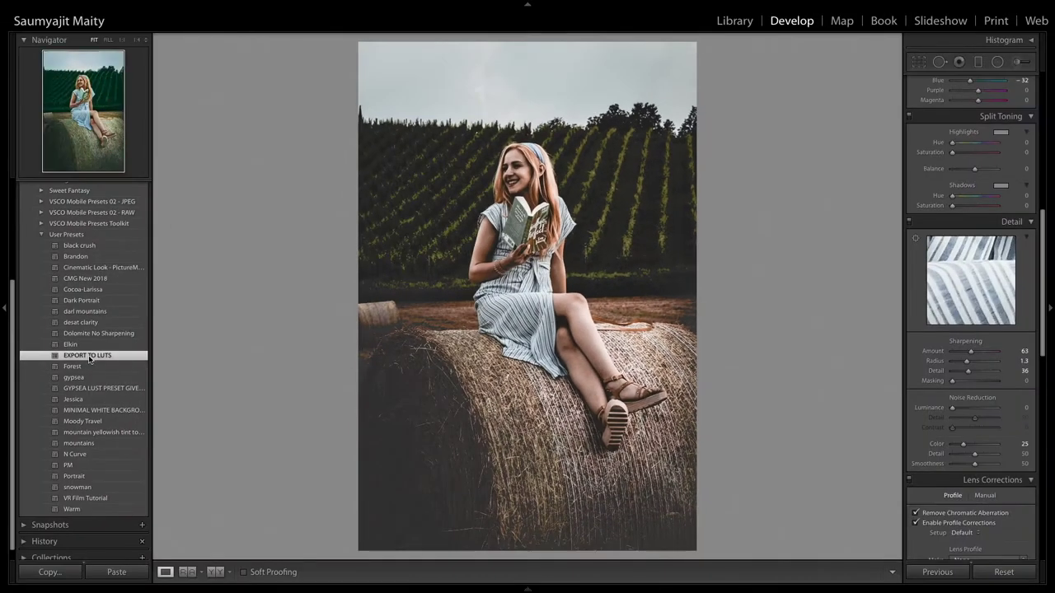
# - Google 'lut generator' and go to the IWLTBAP LUT Generator Sellfy page
pyautogui.moveTo(2, 4)
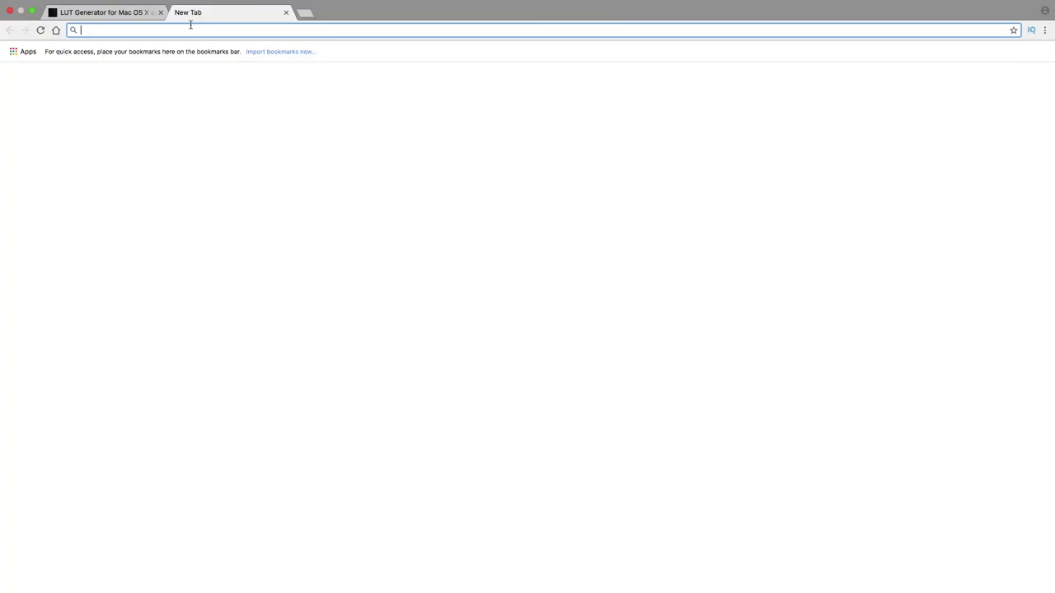
pyautogui.write('lut generator')
pyautogui.press('Return')
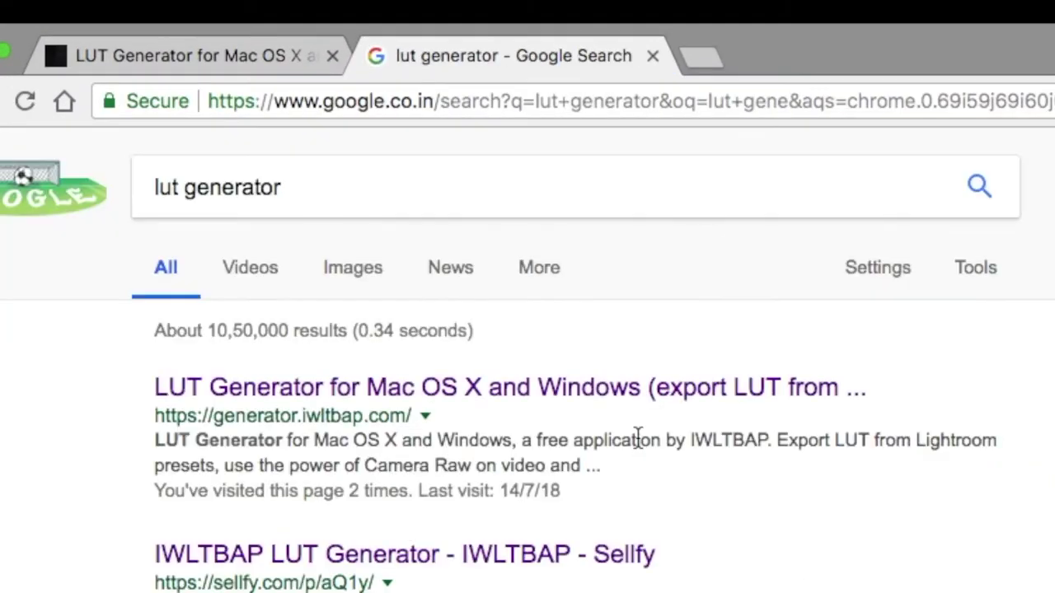
pyautogui.click(271, 63)
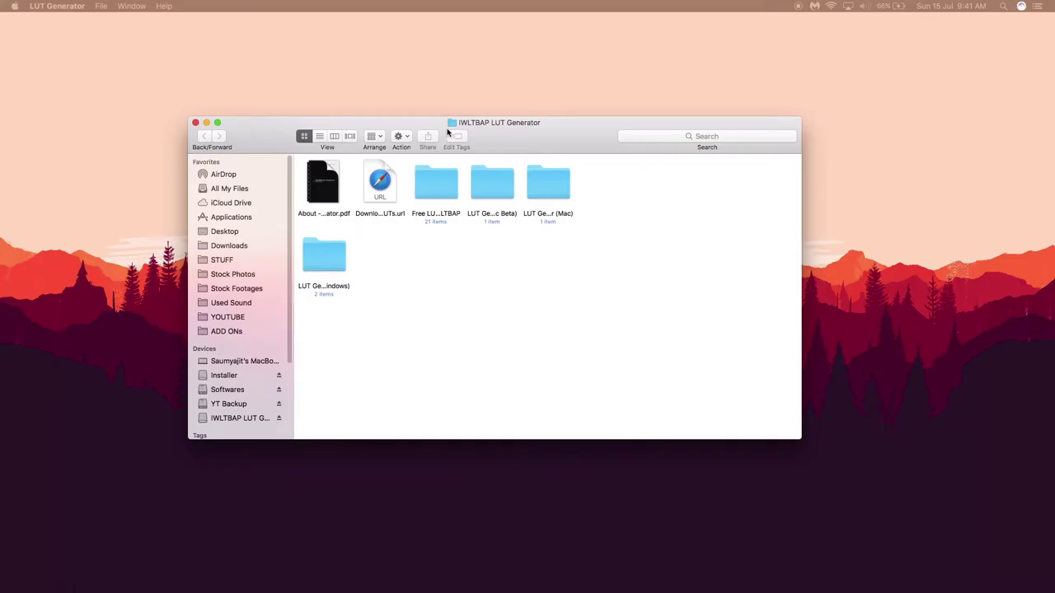
# - Open the installer disk image in the LUT Generator (Mac) folder to launch the app
pyautogui.click(447, 132)
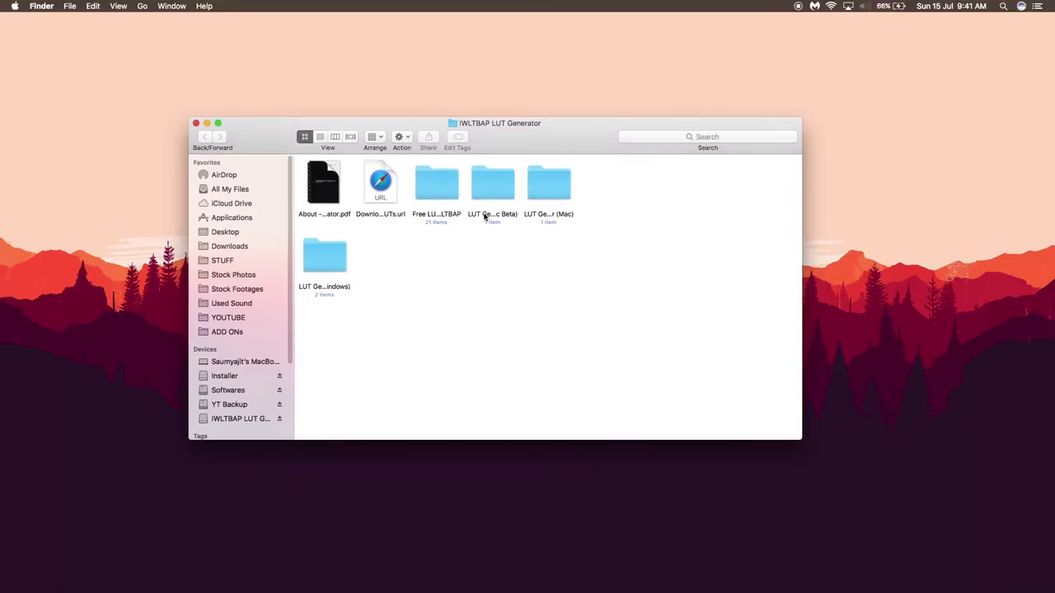
pyautogui.doubleClick(550, 188)
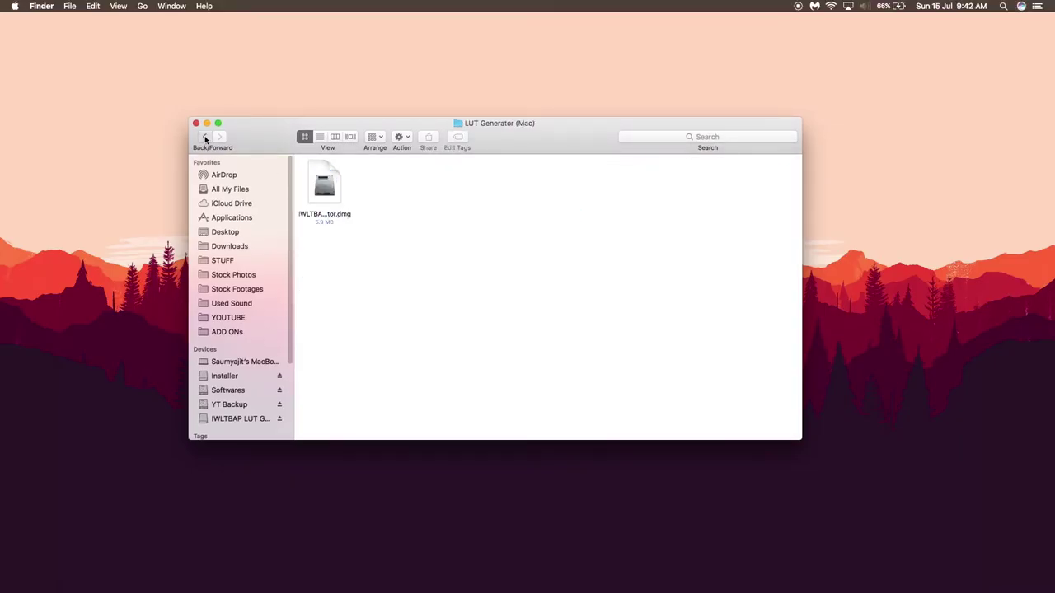
pyautogui.click(205, 139)
pyautogui.doubleClick(437, 183)
pyautogui.click(205, 138)
pyautogui.doubleClick(540, 188)
pyautogui.press('Right')
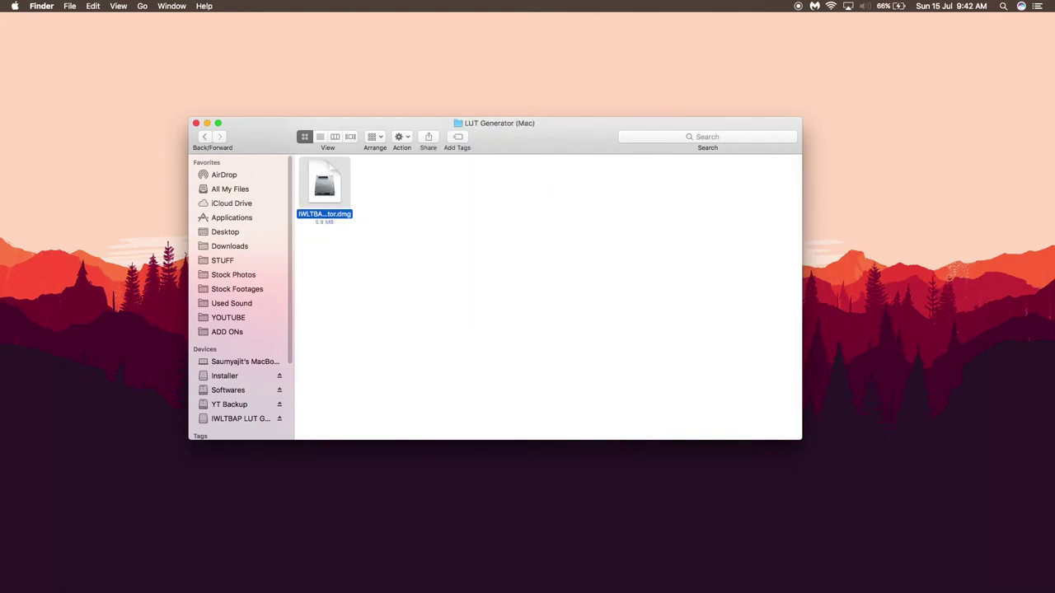
pyautogui.press('super+o')
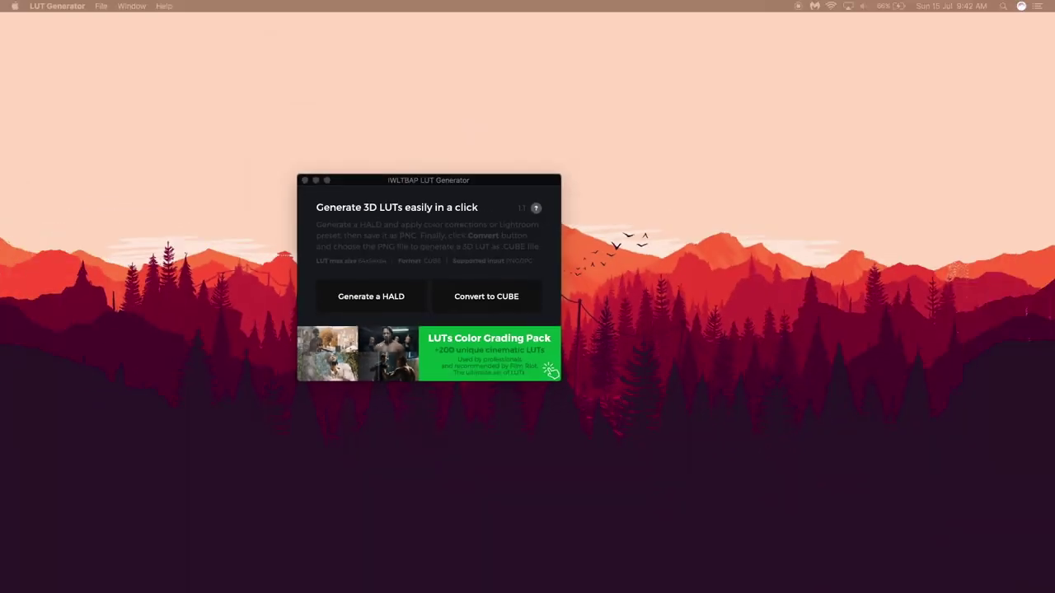
# - Read through the LUT Generator's Quick Guide
pyautogui.click(827, 141)
pyautogui.scroll(-8, 576, 307)
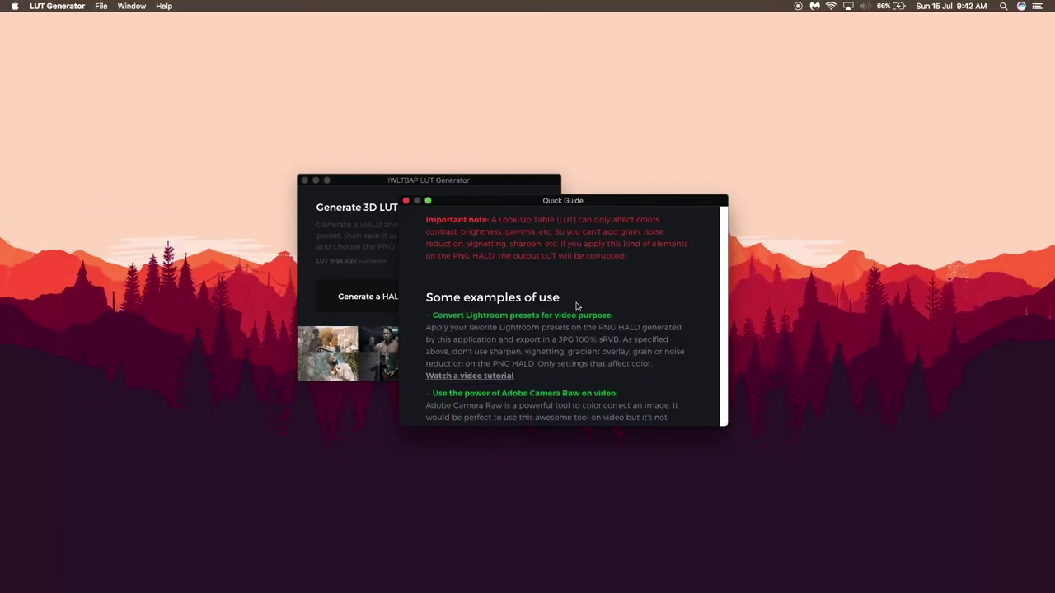
pyautogui.scroll(-5, 575, 307)
pyautogui.scroll(15, 576, 307)
pyautogui.click(406, 201)
# - Generate a HALD image saved to the Downloads folder
pyautogui.click(362, 298)
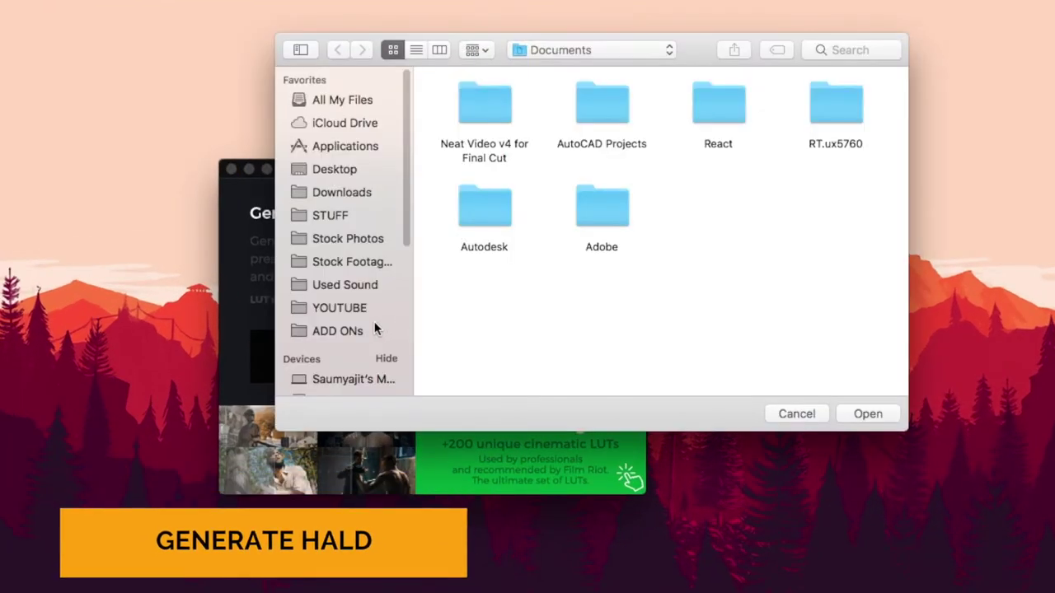
pyautogui.click(350, 193)
pyautogui.rightClick(433, 289)
pyautogui.click(434, 289)
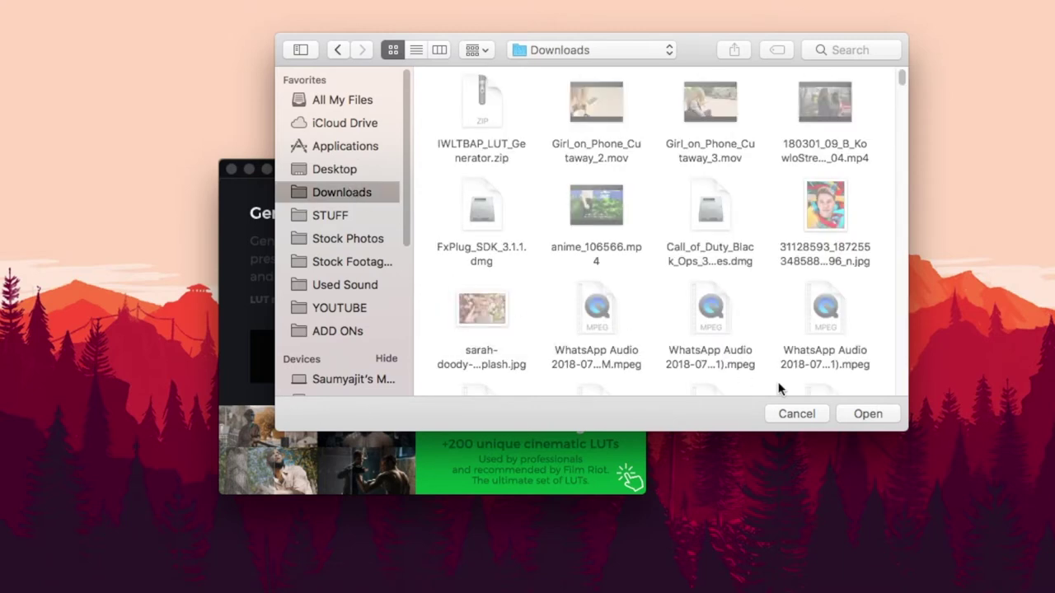
pyautogui.click(849, 412)
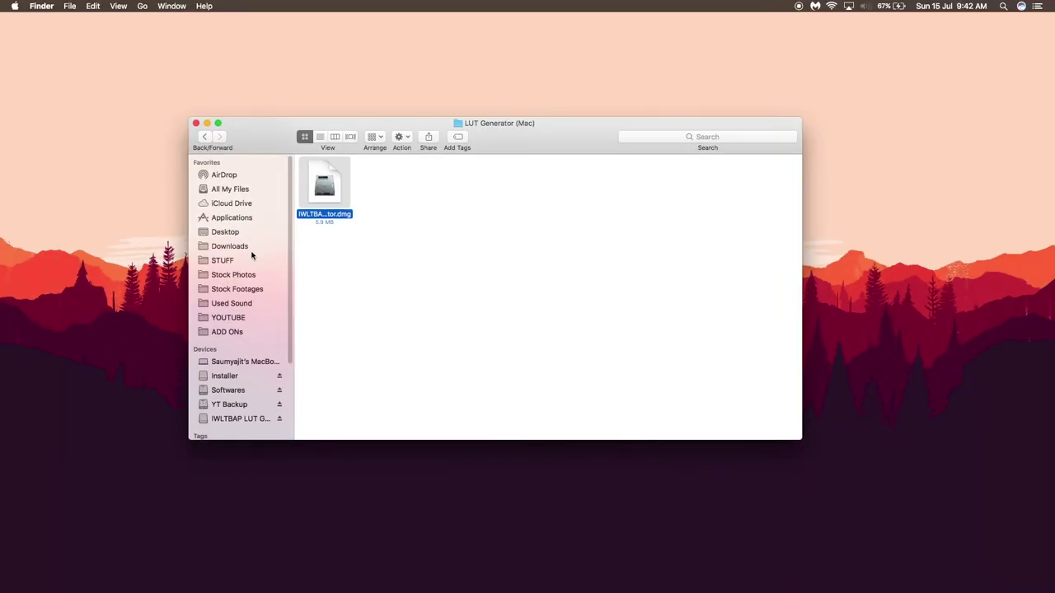
# - Preview Neutral-512.png in Downloads with Quick Look
pyautogui.click(229, 245)
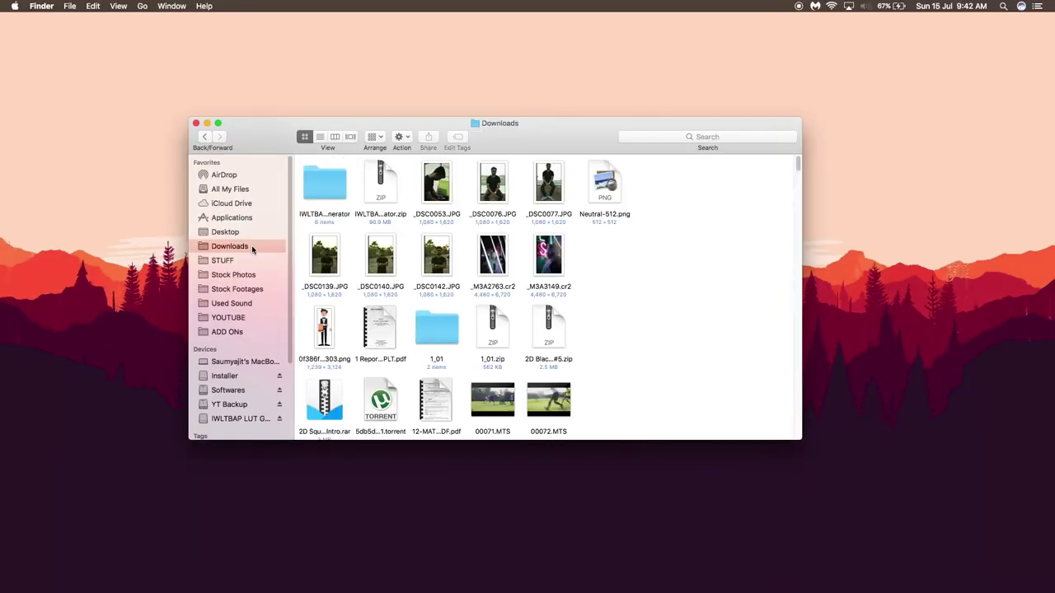
pyautogui.click(606, 183)
pyautogui.press('space')
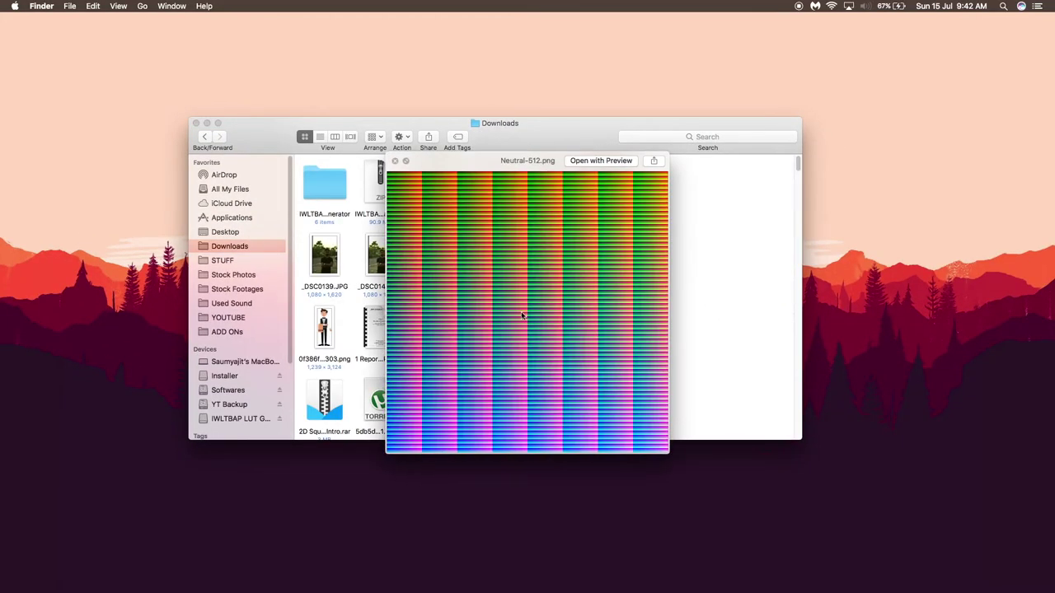
pyautogui.press('space')
# - Minimize Finder and return to Lightroom to begin an import
pyautogui.click(207, 123)
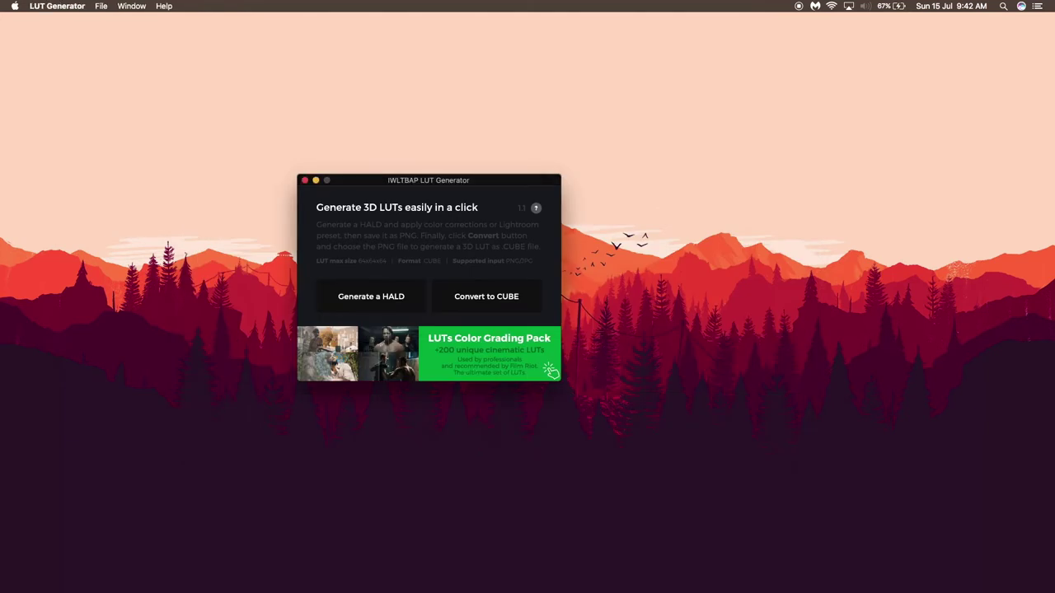
pyautogui.press('super+Tab')
pyautogui.click(730, 46)
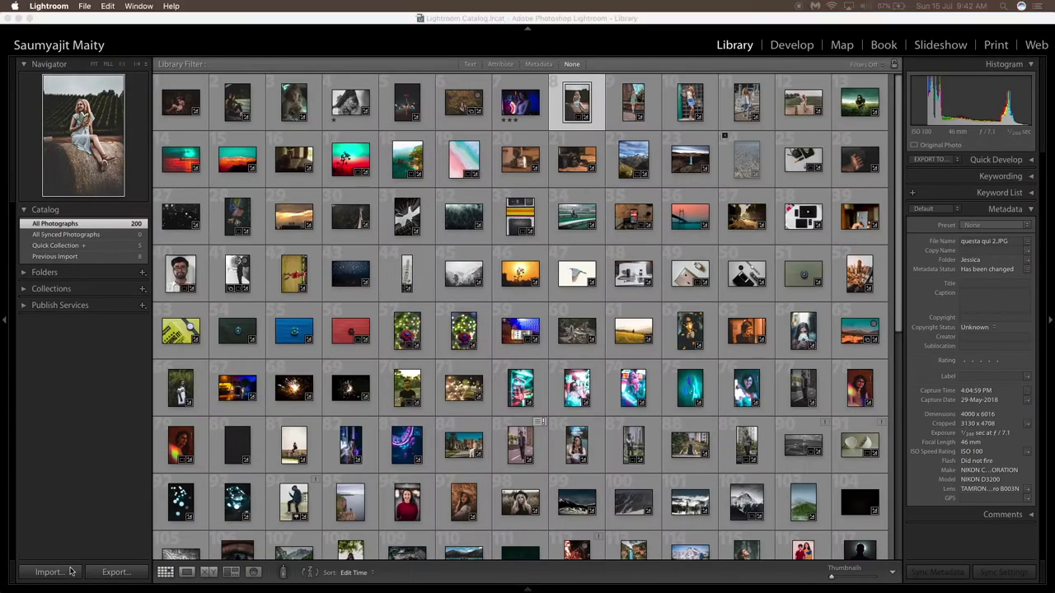
# - Import Neutral-512.png from Downloads and apply the EXPORT TO LUTS preset to it
pyautogui.click(47, 572)
pyautogui.click(27, 312)
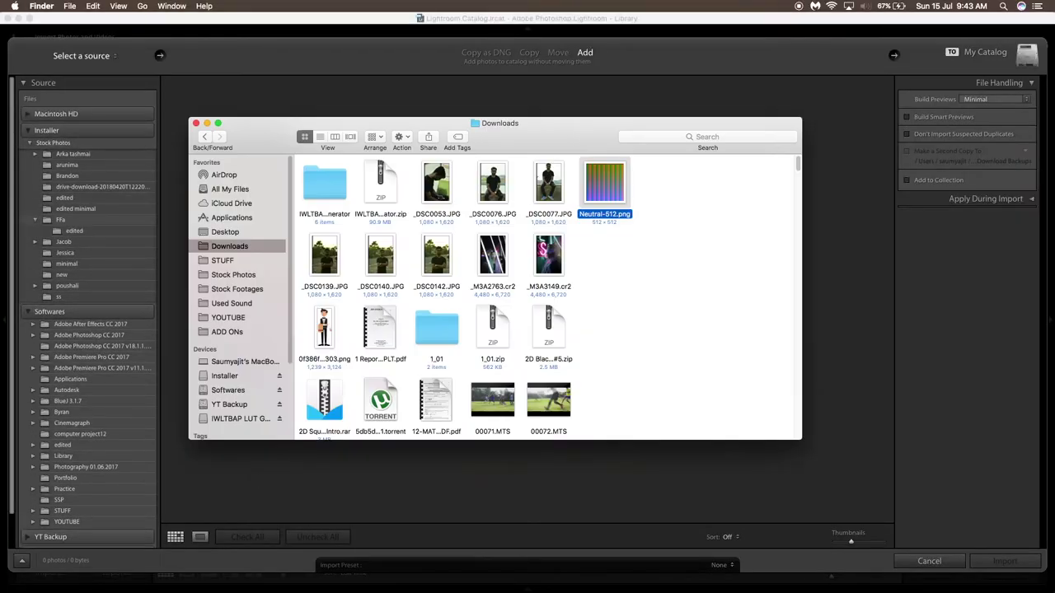
pyautogui.moveTo(42, 205); pyautogui.dragTo(741, 283)
pyautogui.click(1007, 563)
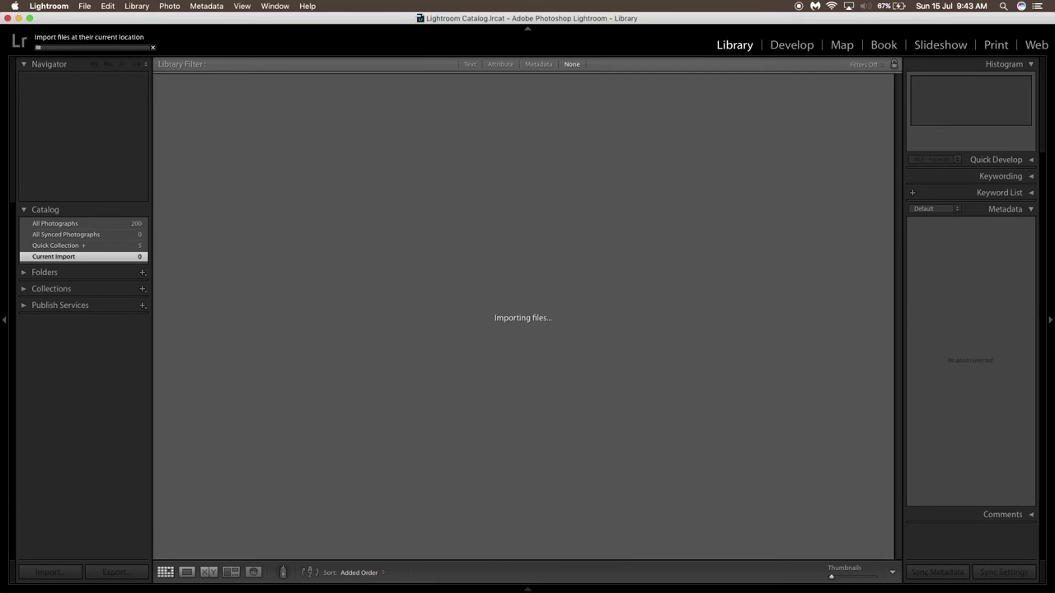
pyautogui.click(792, 48)
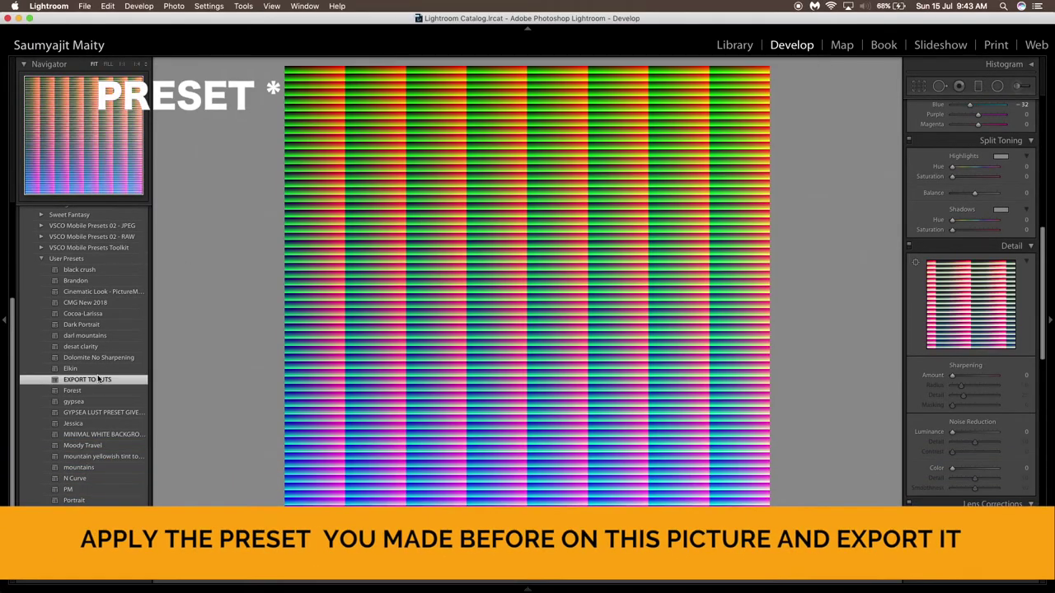
pyautogui.click(98, 379)
pyautogui.click(734, 44)
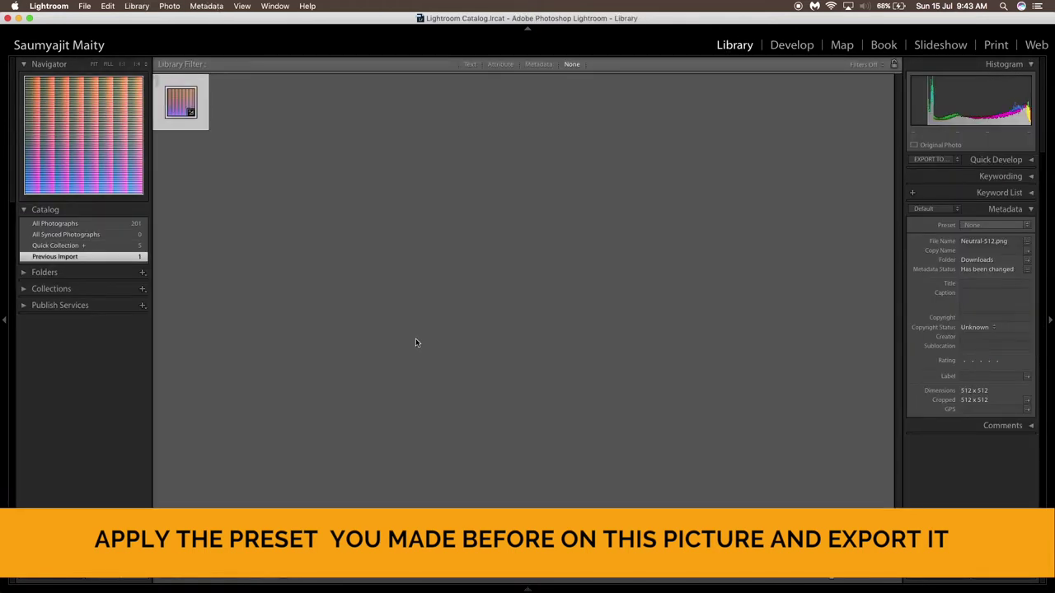
# - Export the graded HALD as JPEG to its original folder, no subfolder, then hide Lightroom
pyautogui.press('super+shift+e')
pyautogui.click(499, 184)
pyautogui.click(551, 157)
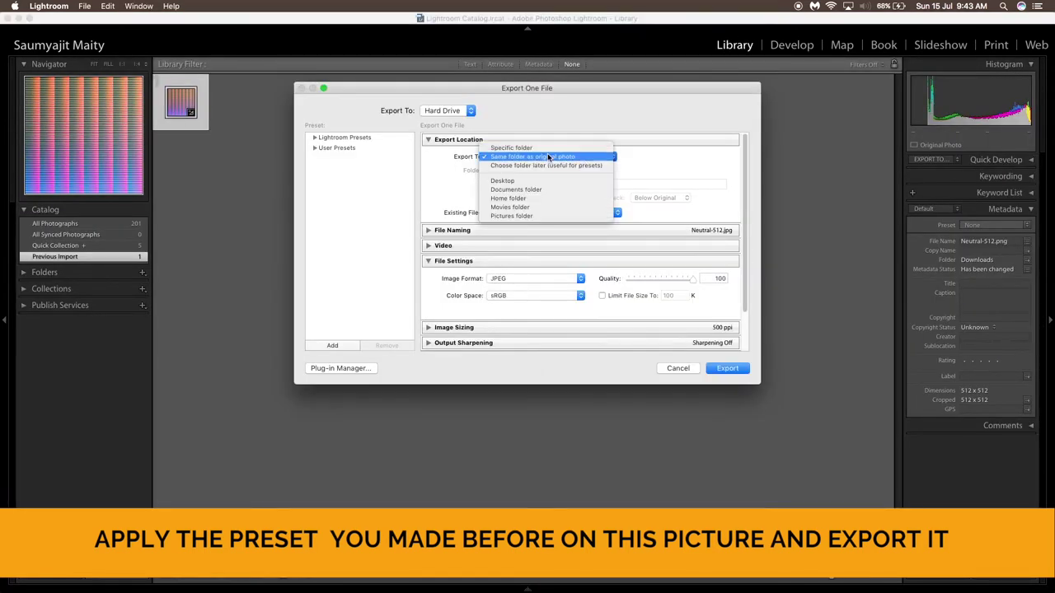
pyautogui.click(544, 157)
pyautogui.scroll(-2, 449, 204)
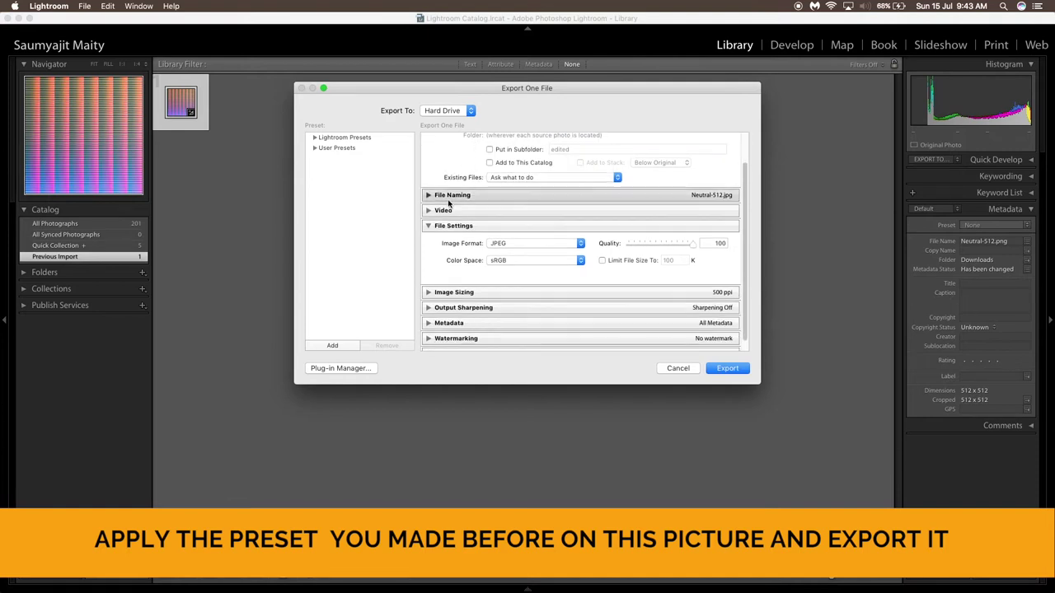
pyautogui.click(428, 196)
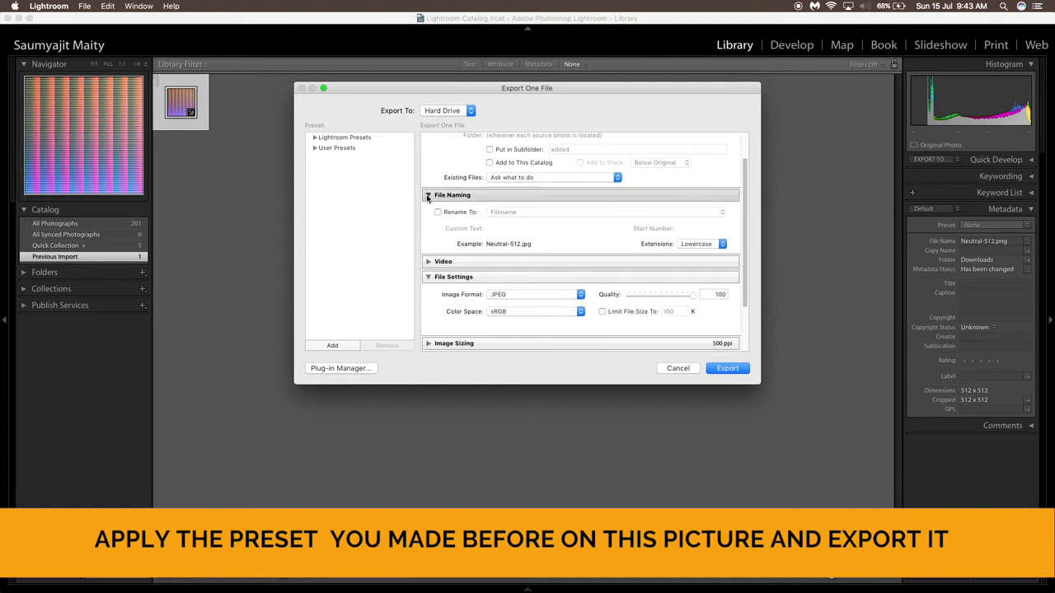
pyautogui.click(427, 196)
pyautogui.scroll(3, 581, 247)
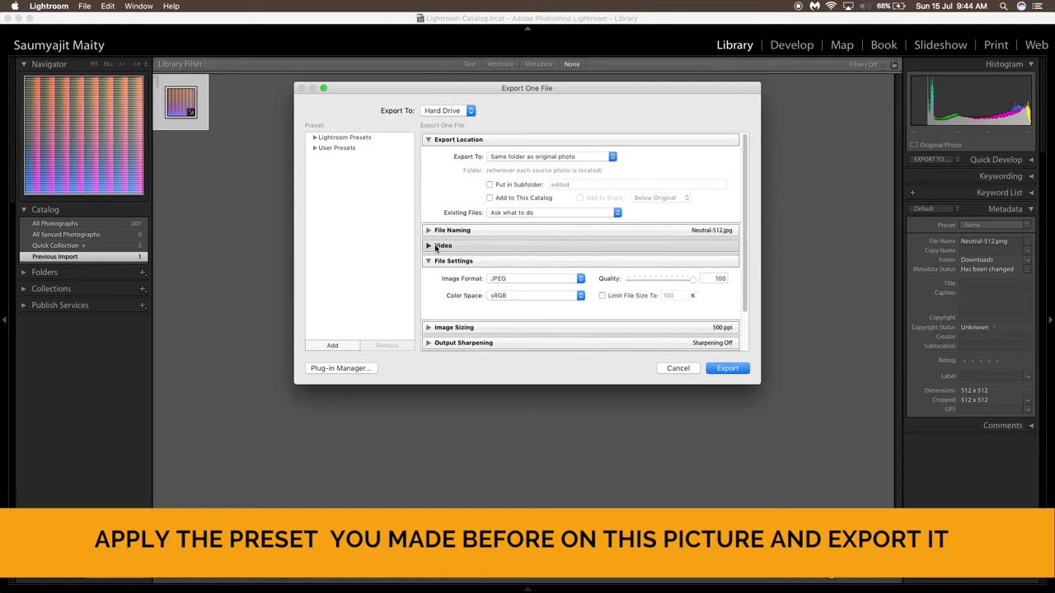
pyautogui.click(725, 368)
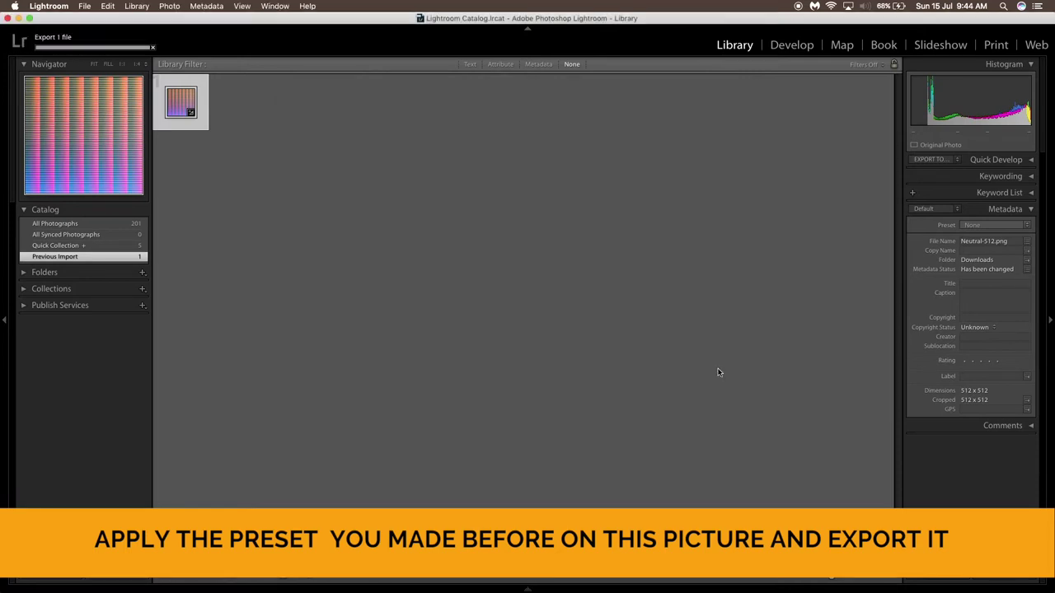
pyautogui.click(16, 18)
# - Quick Look the exported Neutral-512.jpg in Downloads
pyautogui.press('space')
pyautogui.press('space')
pyautogui.click(458, 148)
pyautogui.press('space')
pyautogui.press('space')
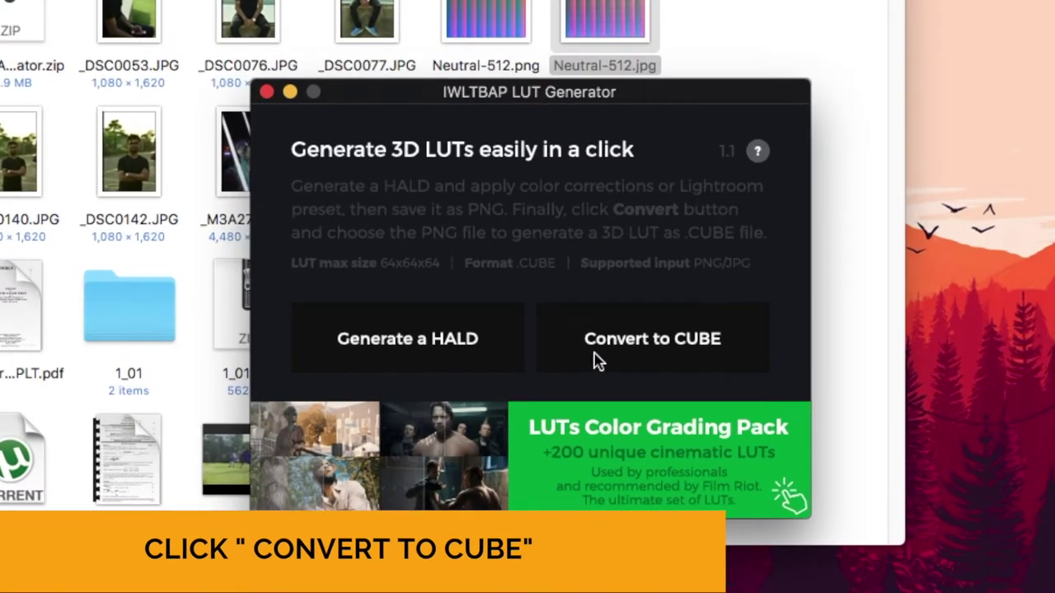
# - Convert Neutral-512.jpg to Neutral-512.cube and close the LUT generator
pyautogui.click(472, 298)
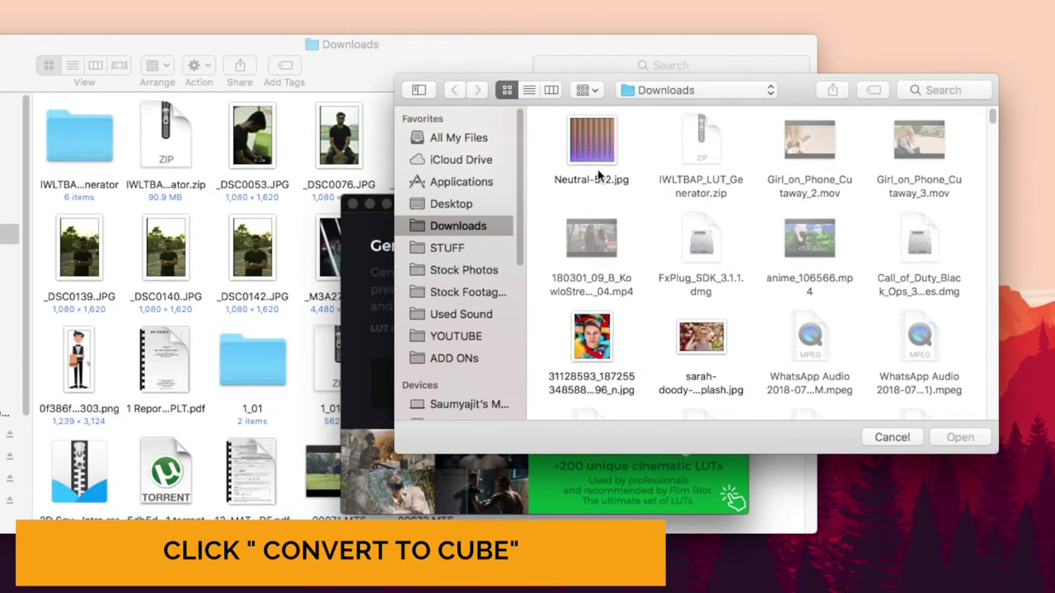
pyautogui.click(594, 146)
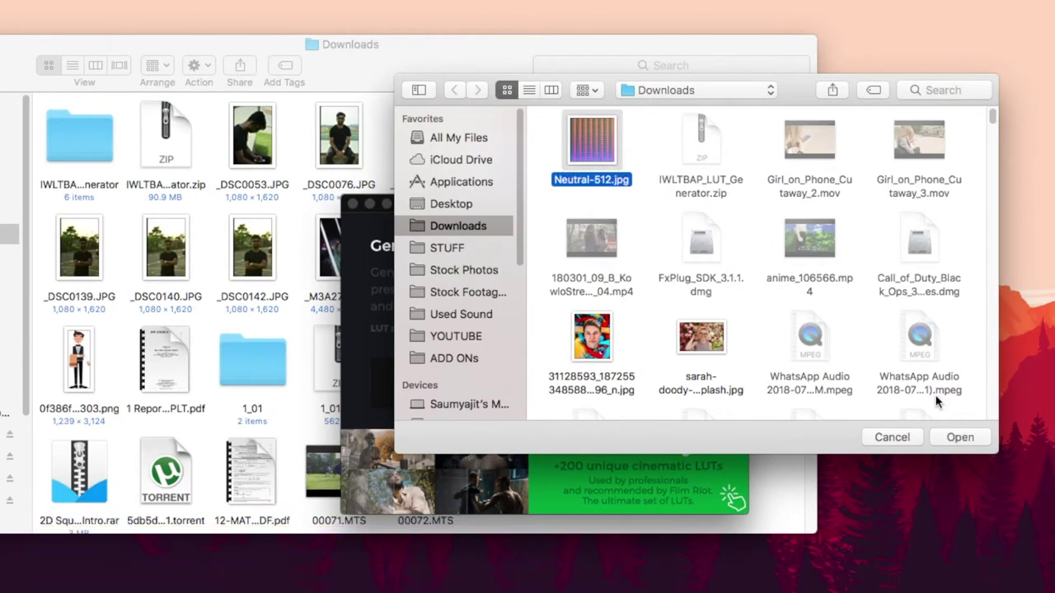
pyautogui.moveTo(992, 123); pyautogui.dragTo(913, 136)
pyautogui.click(958, 437)
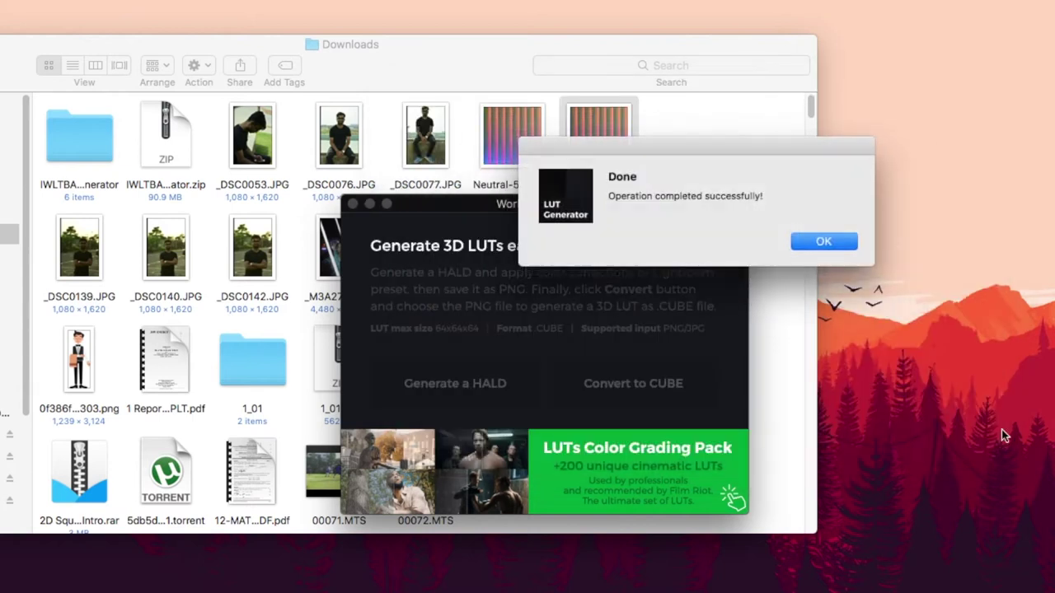
pyautogui.click(822, 241)
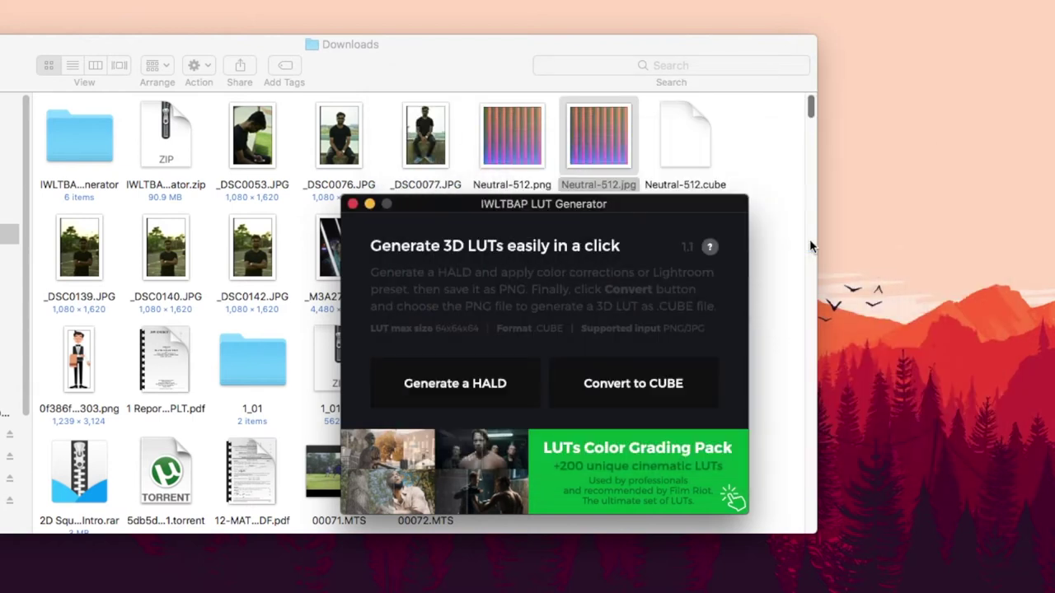
pyautogui.click(351, 204)
pyautogui.click(680, 156)
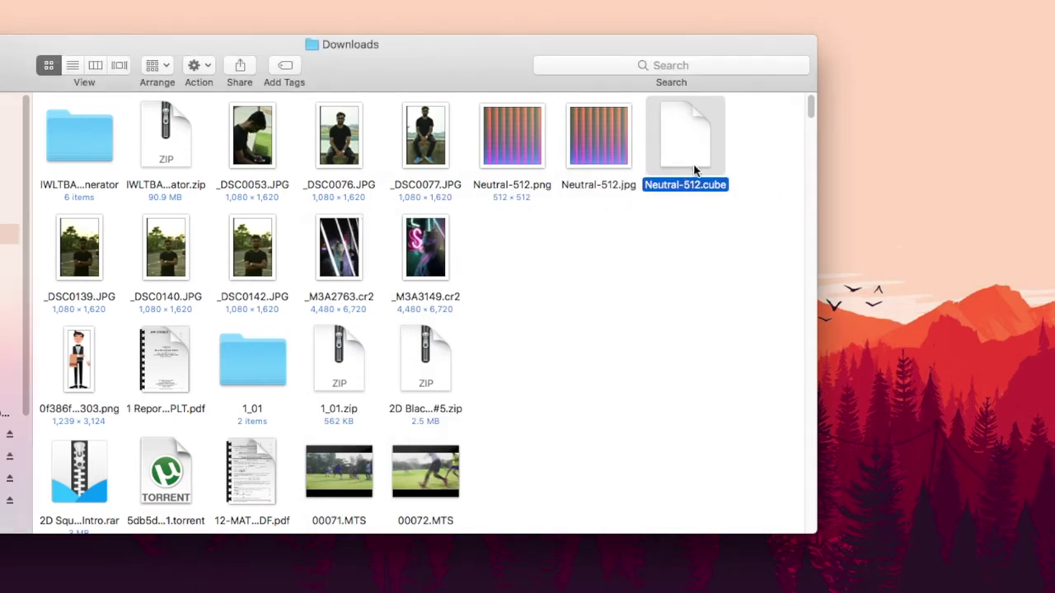
# - Play the drone clip from its start to preview it, then stop playback
pyautogui.press('space')
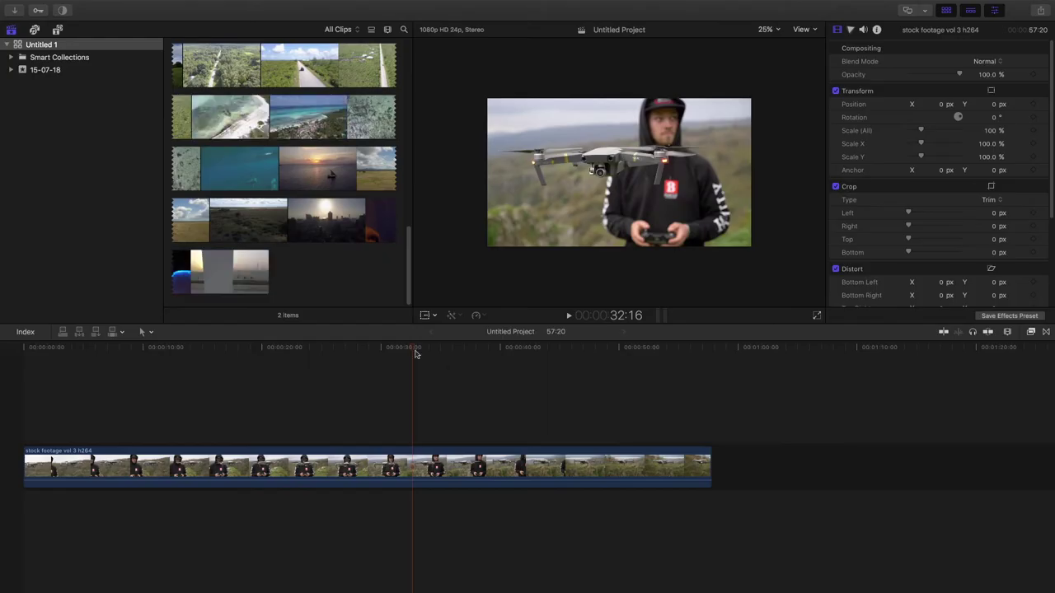
pyautogui.moveTo(363, 346); pyautogui.dragTo(20, 354)
pyautogui.press('space')
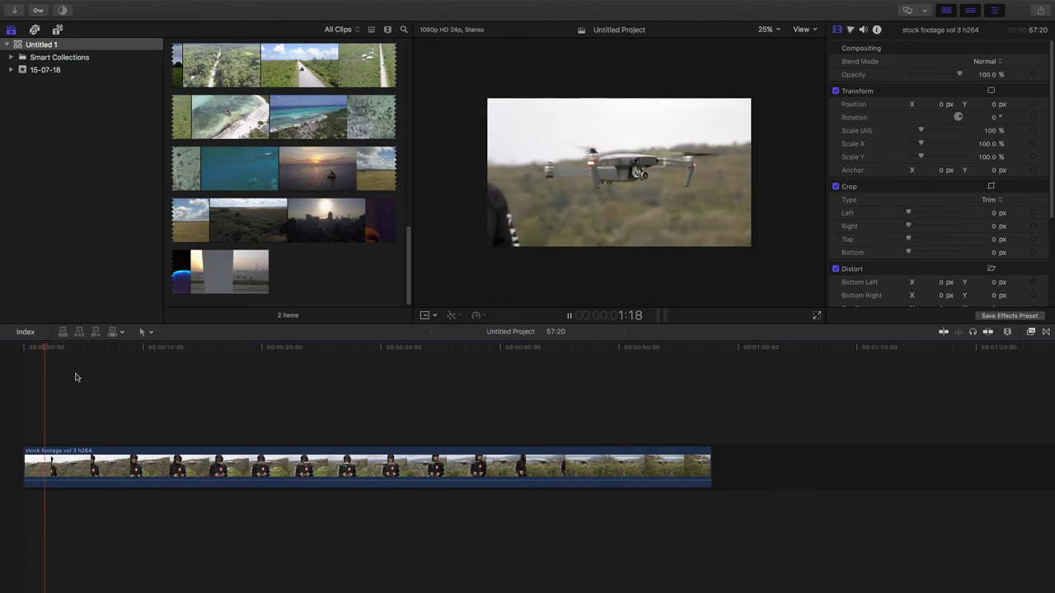
pyautogui.press('space')
# - Apply the mLut by motionVFX effect from the mLut category to the drone clip
pyautogui.click(1031, 332)
pyautogui.click(877, 473)
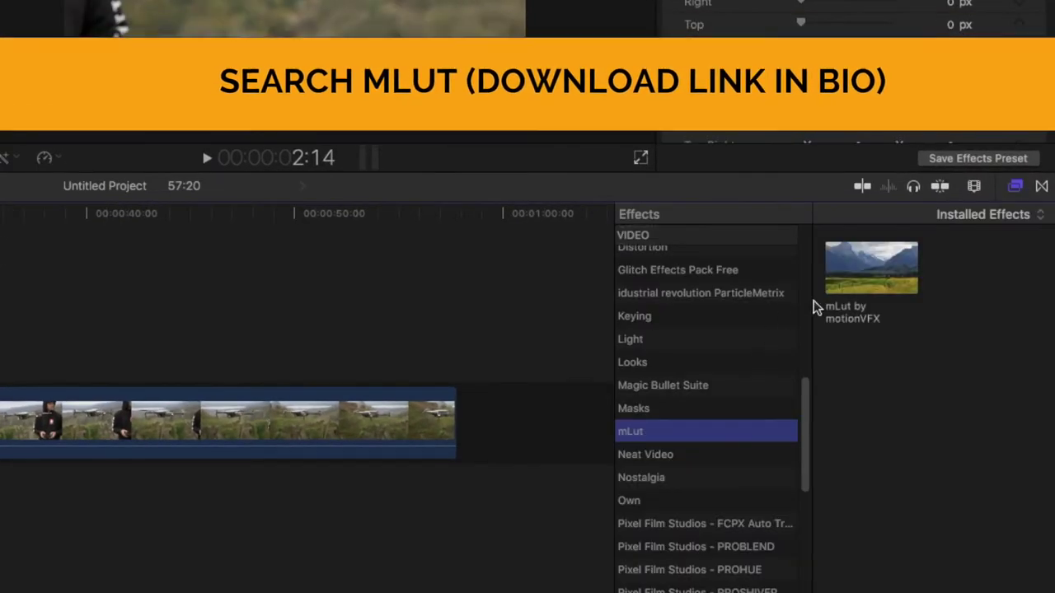
pyautogui.moveTo(875, 293); pyautogui.dragTo(5, 435)
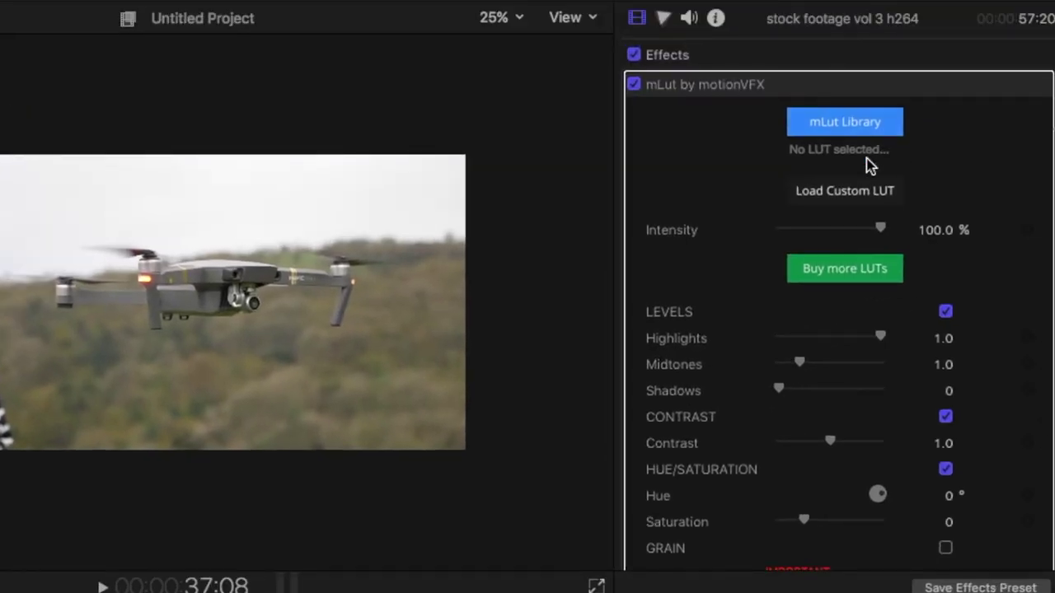
# - Load Neutral-512.cube from Downloads as mLut's custom LUT and play the graded clip
pyautogui.click(855, 189)
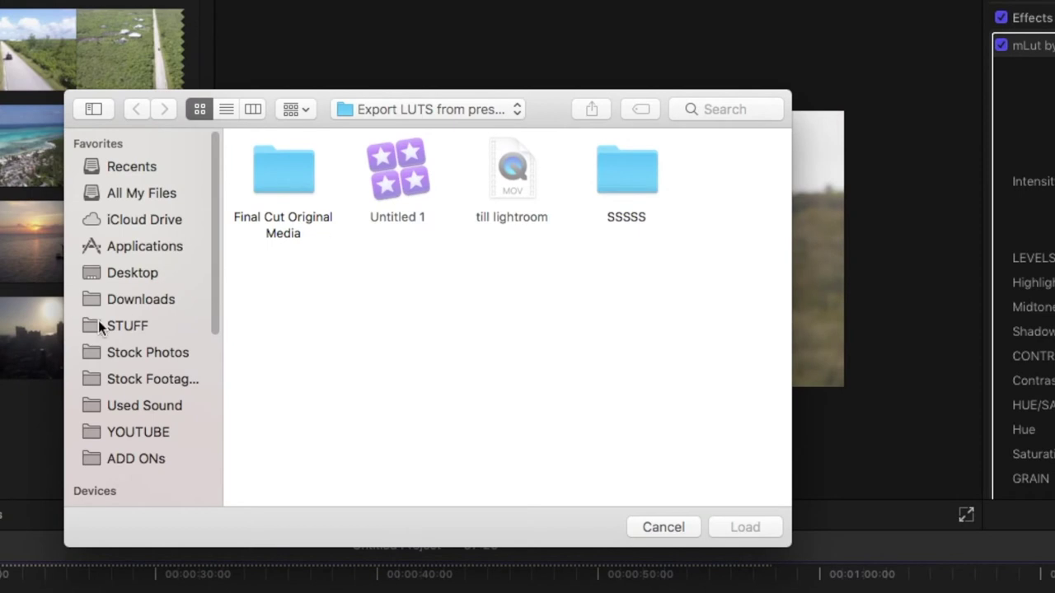
pyautogui.click(140, 299)
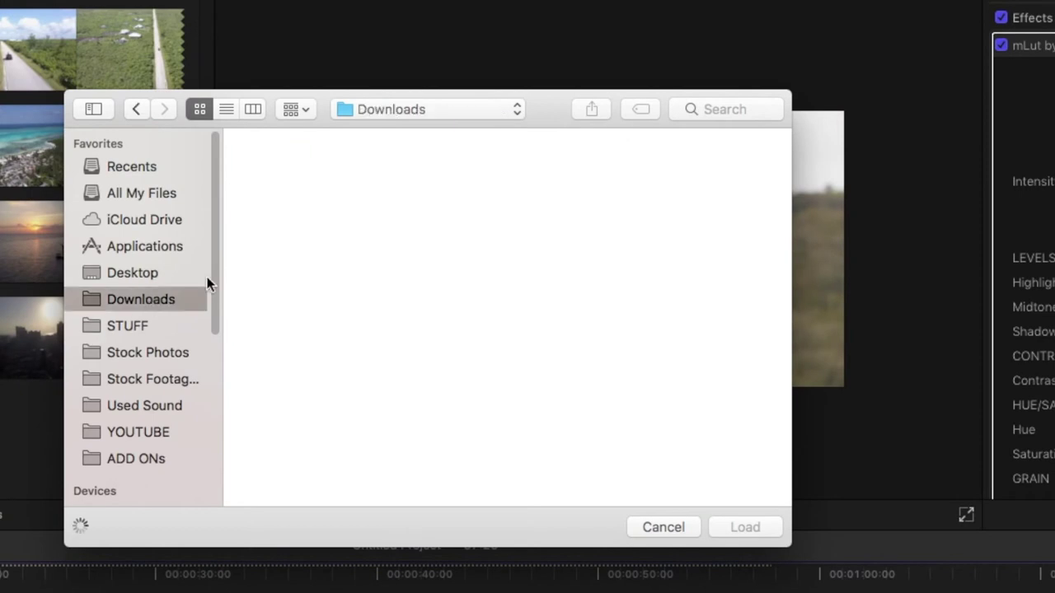
pyautogui.click(346, 212)
pyautogui.click(736, 529)
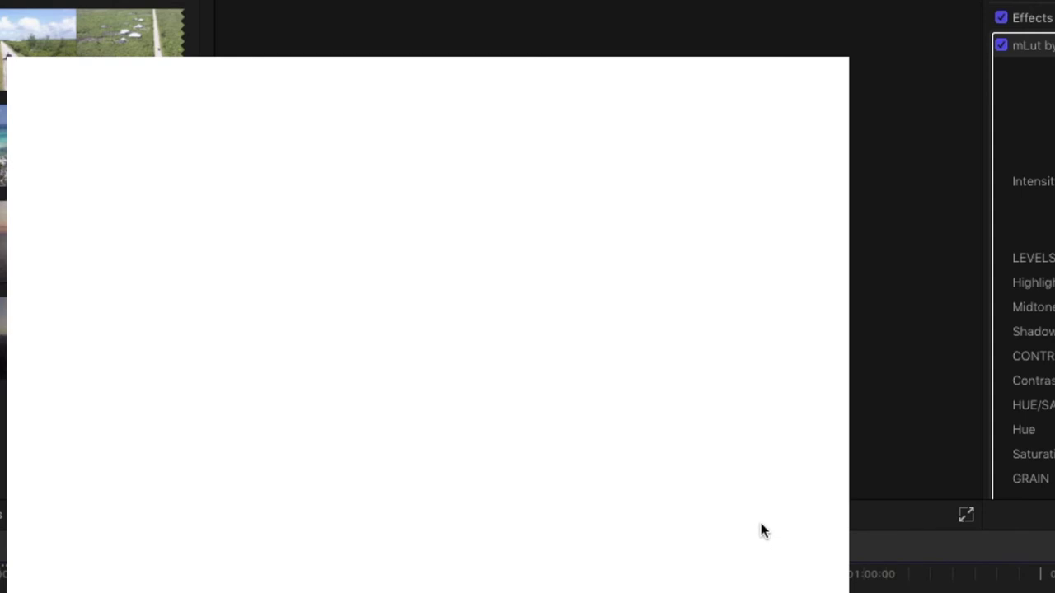
pyautogui.press('space')
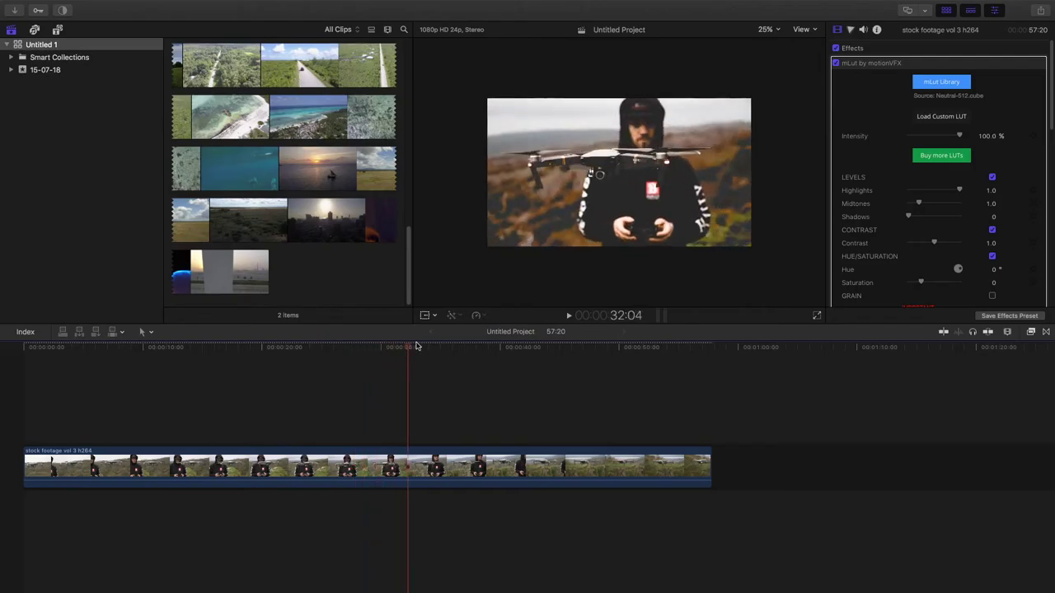
# - Set the viewer zoom to Fit and scrub to the drone-only part of the graded clip
pyautogui.click(765, 31)
pyautogui.click(767, 40)
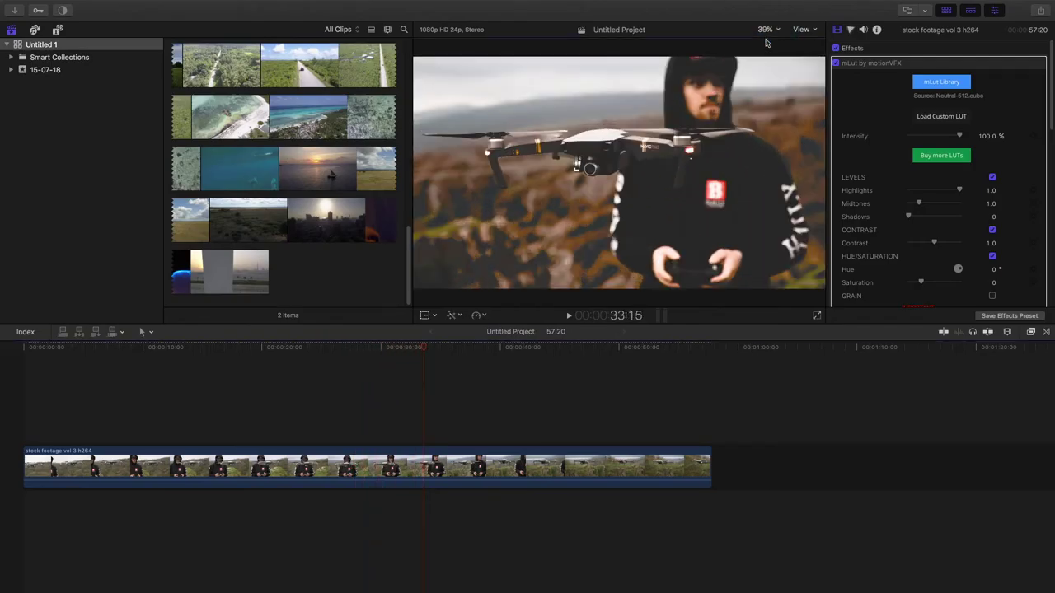
pyautogui.moveTo(429, 347); pyautogui.dragTo(590, 346)
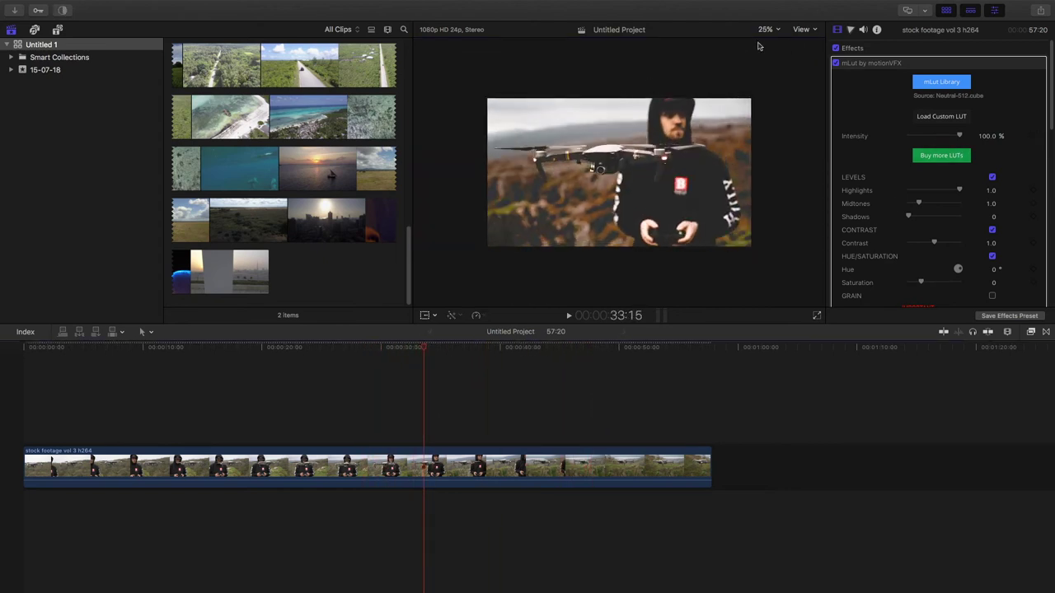
pyautogui.click(765, 30)
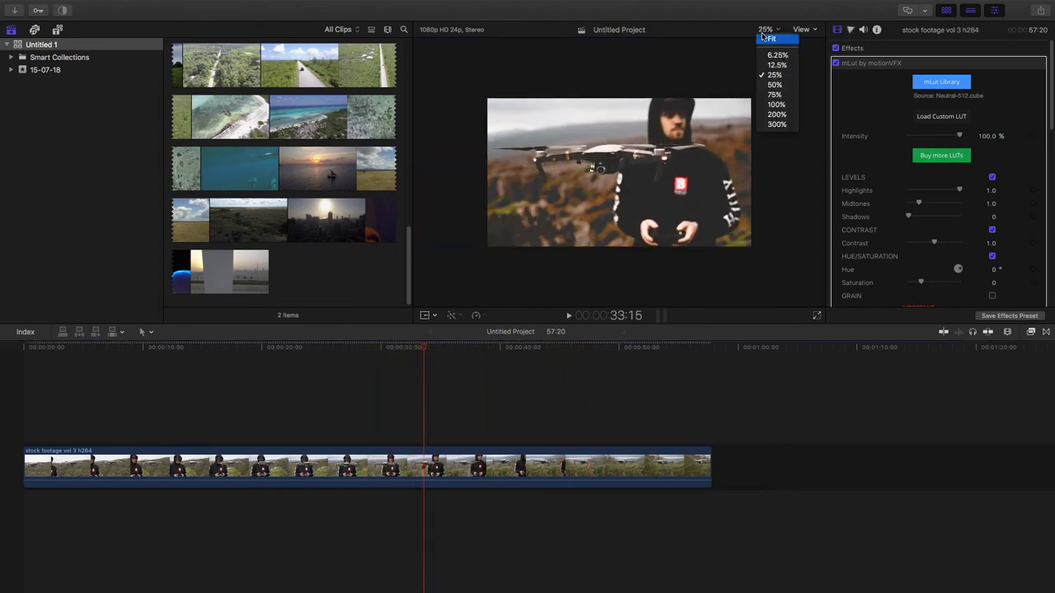
pyautogui.click(767, 40)
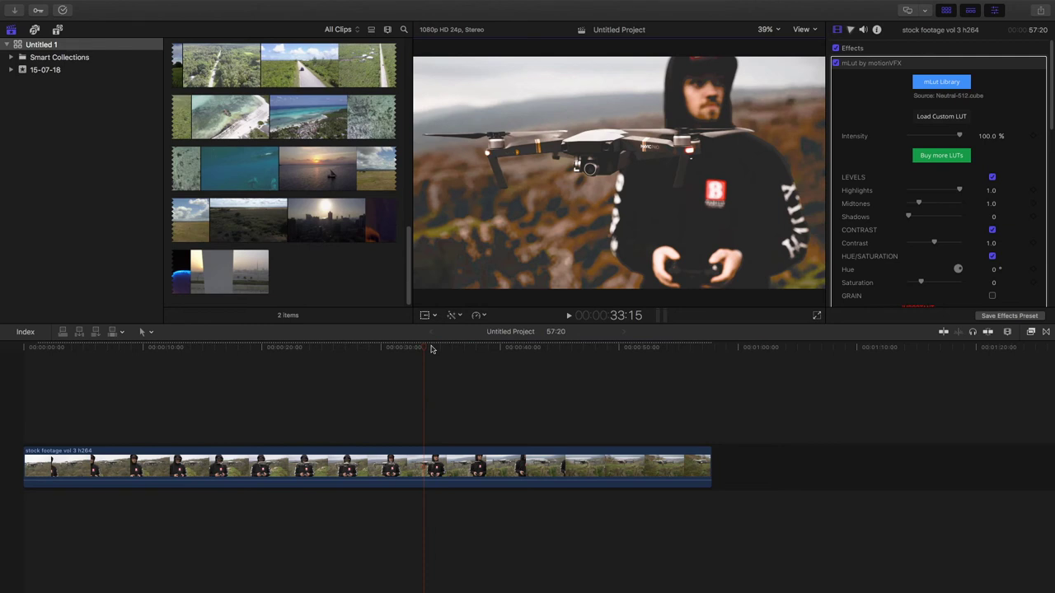
pyautogui.moveTo(430, 347); pyautogui.dragTo(590, 347)
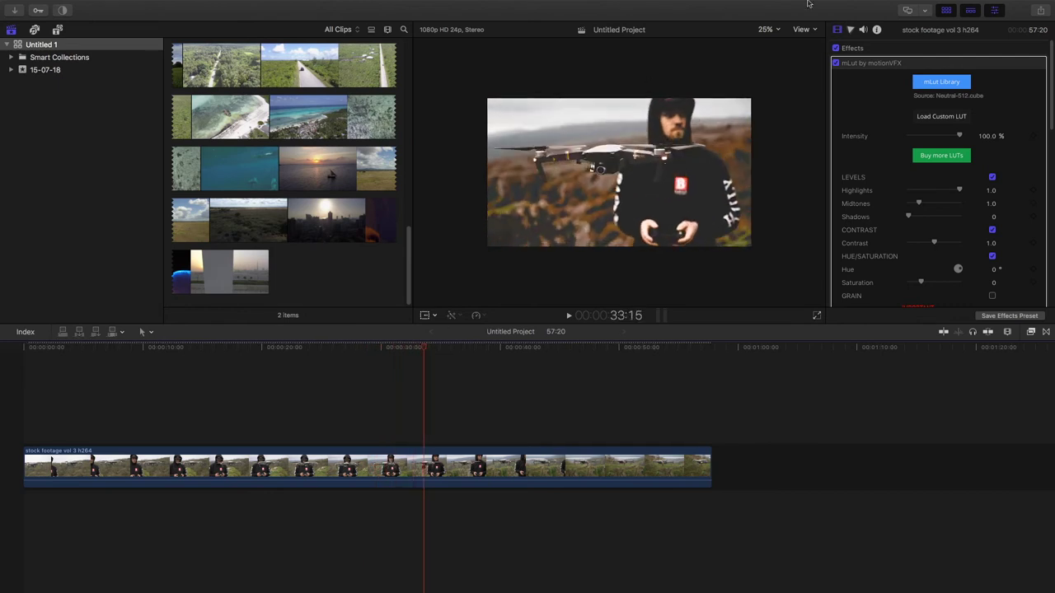
pyautogui.click(763, 32)
pyautogui.click(768, 40)
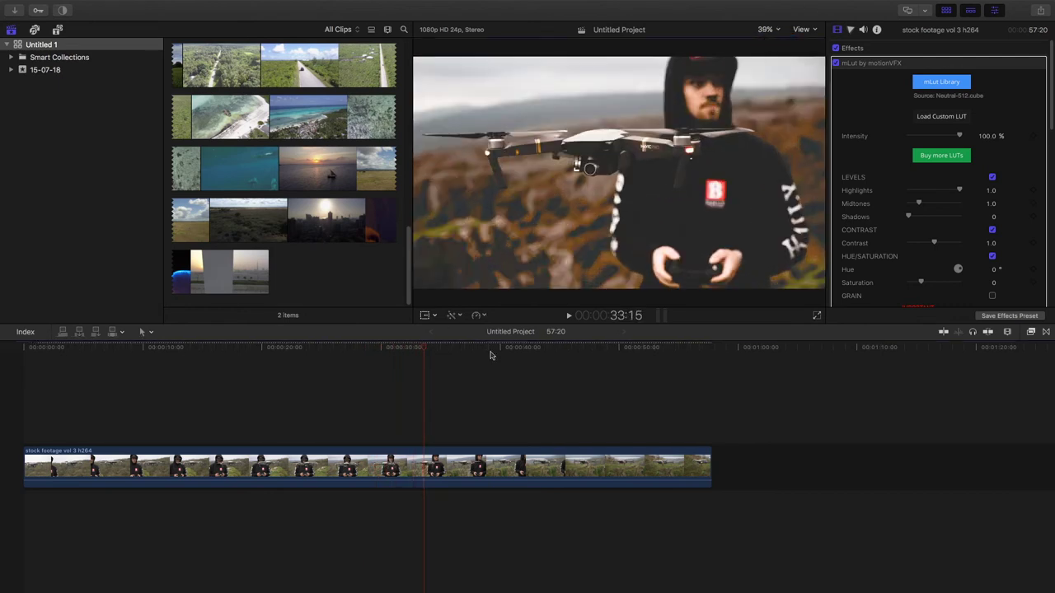
# - At the 47:15 frame, lower mLut intensity to 75.6%, test Highlights, and drag Midtones to 0
pyautogui.moveTo(430, 347); pyautogui.dragTo(590, 346)
pyautogui.moveTo(958, 136); pyautogui.dragTo(941, 152)
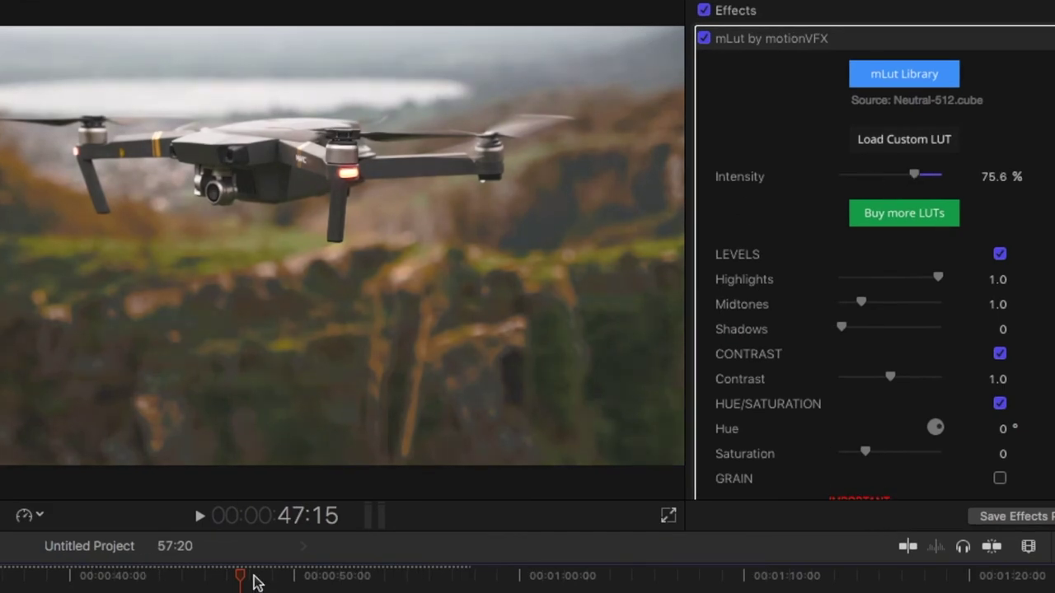
pyautogui.moveTo(256, 583); pyautogui.dragTo(305, 573)
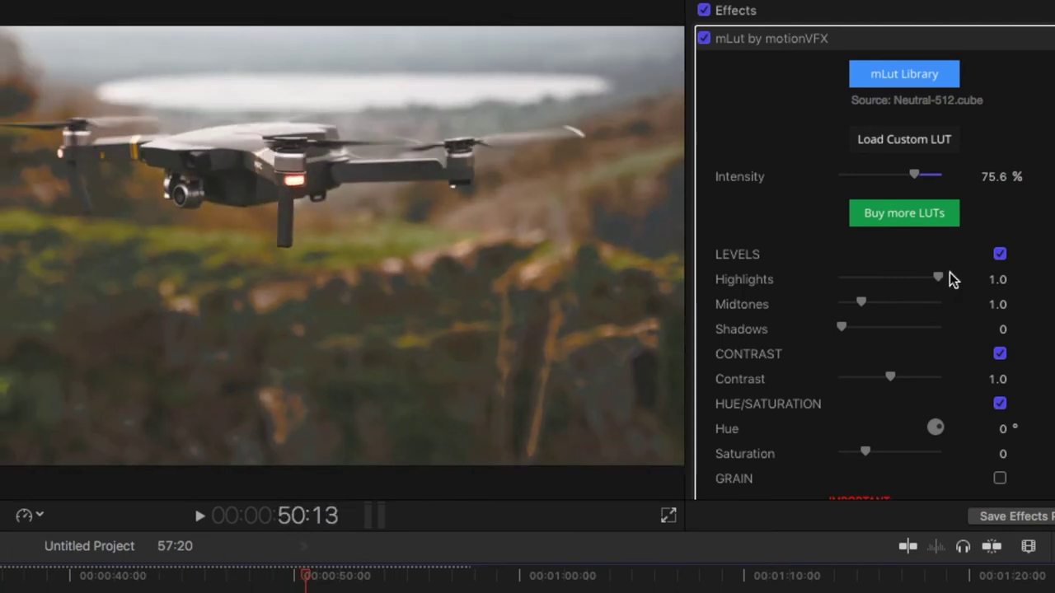
pyautogui.moveTo(942, 280); pyautogui.dragTo(1009, 294)
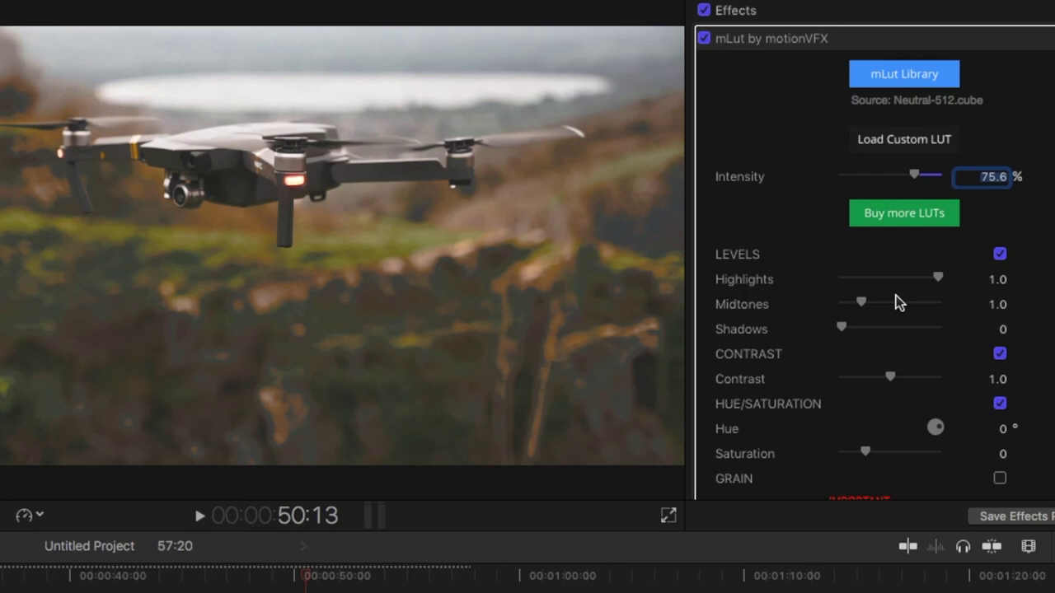
pyautogui.moveTo(863, 302); pyautogui.dragTo(782, 305)
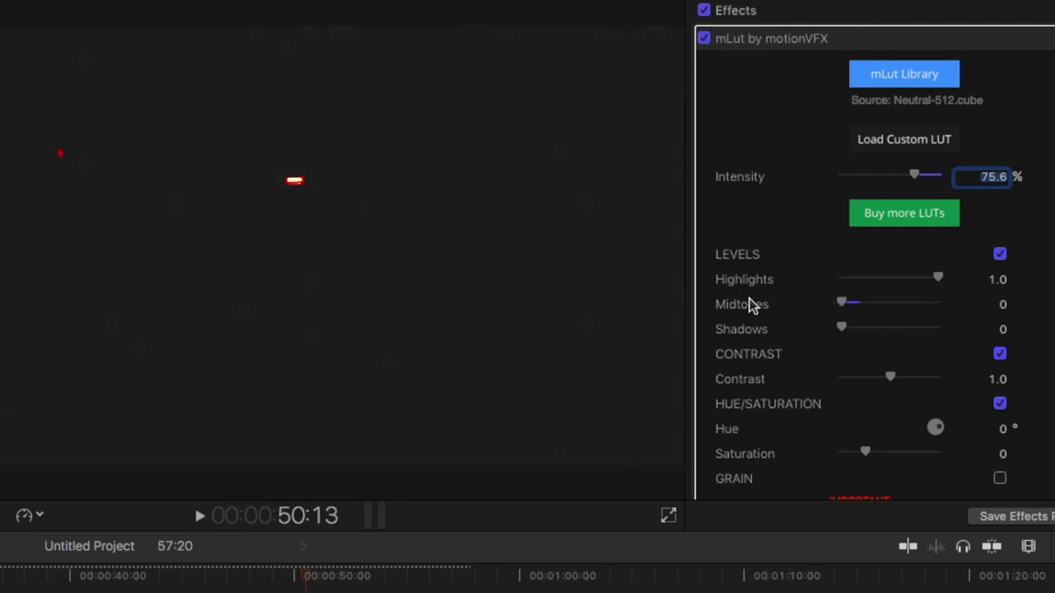
# - Reset the mLut Midtones parameter to its default 1.0
pyautogui.rightClick(760, 308)
pyautogui.click(824, 310)
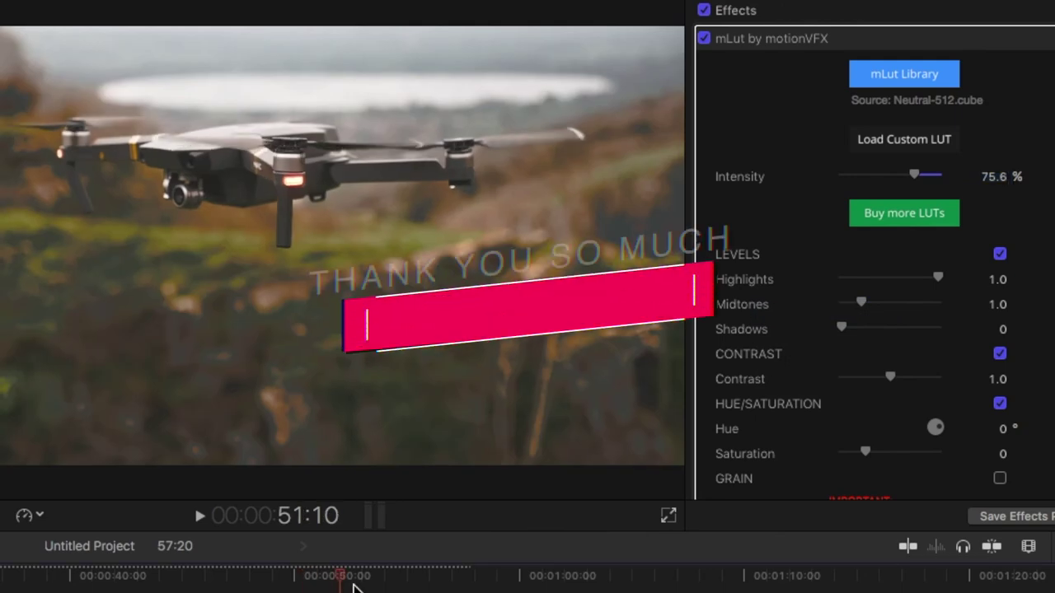